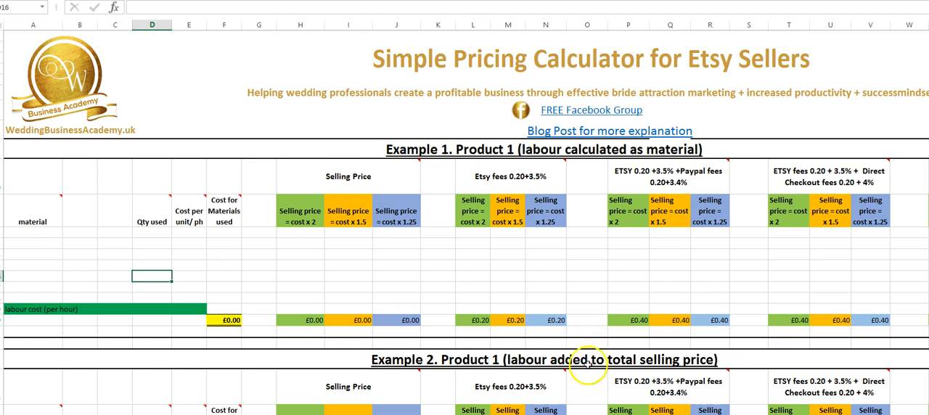
Step: Examine Example 1's material, quantity used and cost per unit columns, including the note on quantity used and the cardstock A4 row
{"action": "scroll", "coordinate": [583, 334], "scroll_direction": "down", "scroll_amount": 1}
{"action": "scroll", "coordinate": [571, 338], "scroll_direction": "up", "scroll_amount": 1}
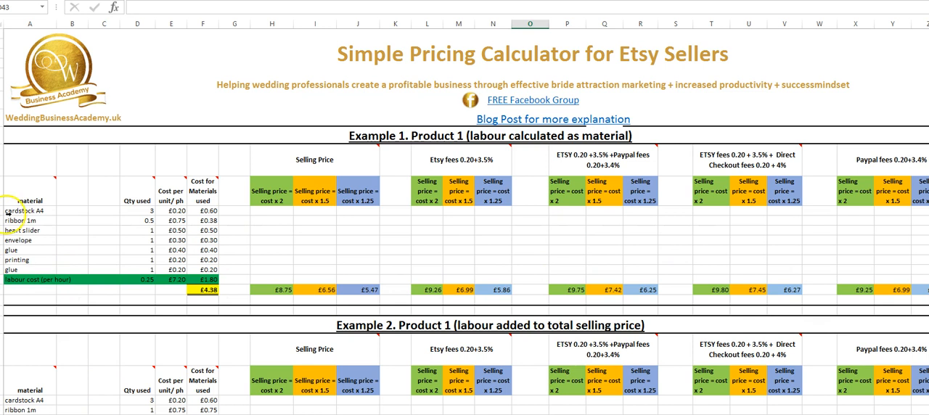
{"action": "left_click", "coordinate": [31, 193]}
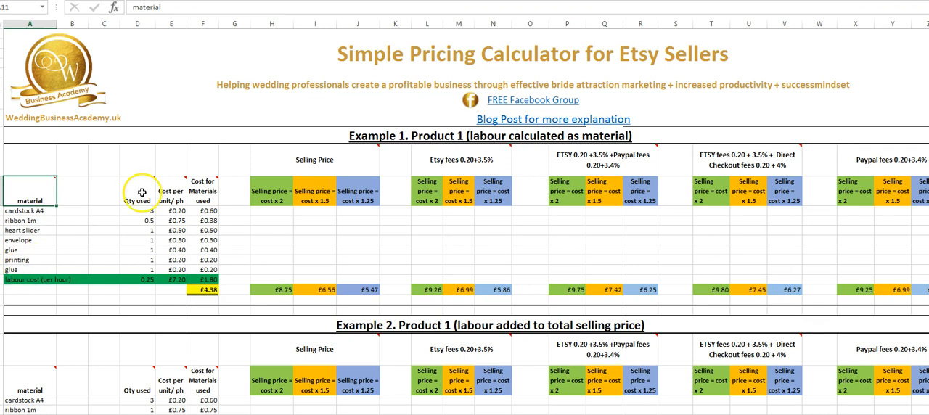
{"action": "mouse_move", "coordinate": [144, 192]}
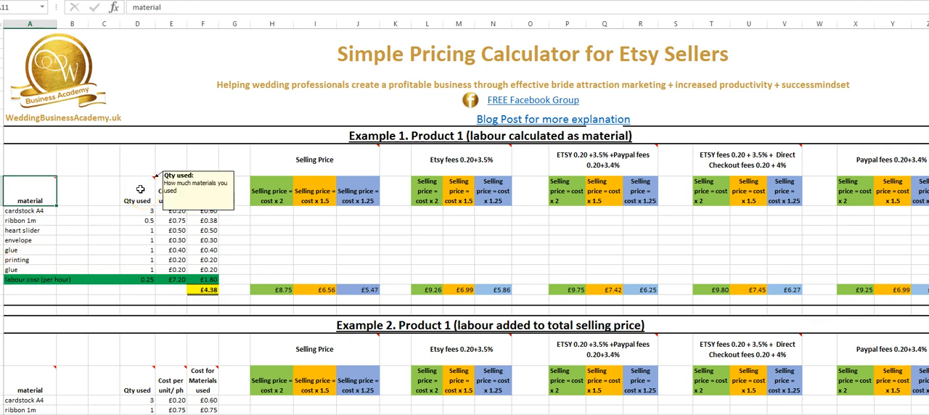
{"action": "left_click", "coordinate": [36, 210]}
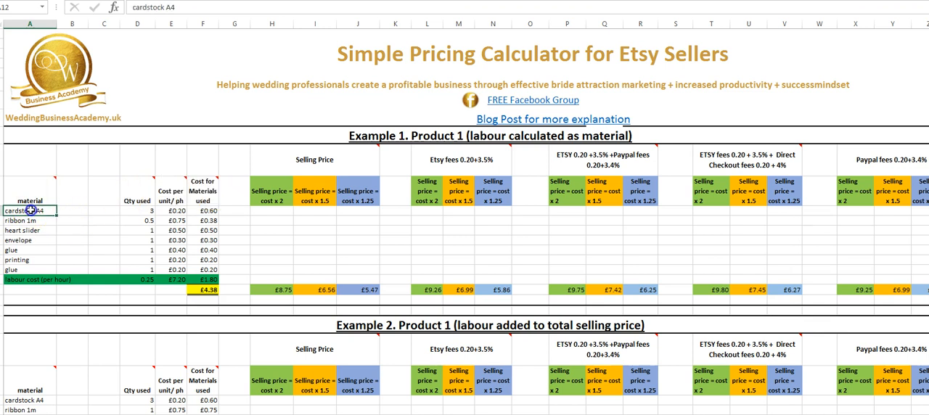
{"action": "left_click", "coordinate": [127, 211]}
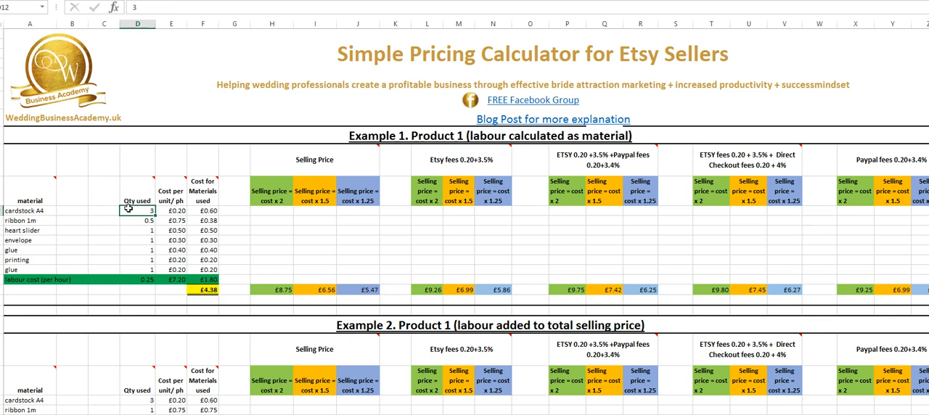
{"action": "left_click", "coordinate": [160, 211]}
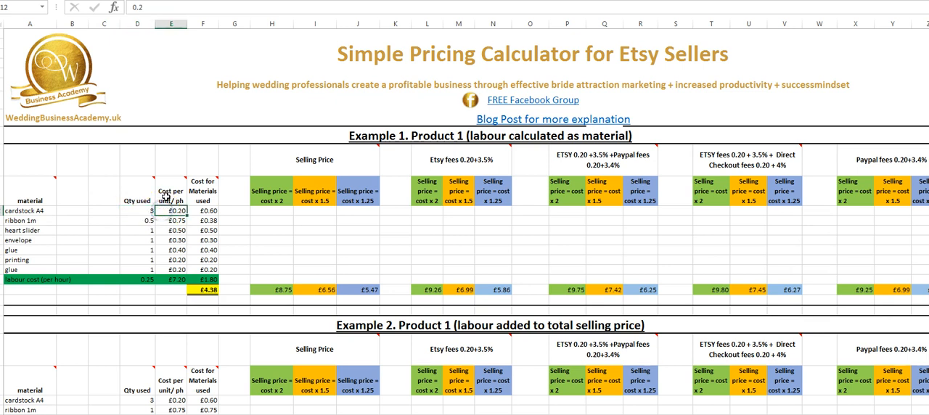
{"action": "mouse_move", "coordinate": [173, 184]}
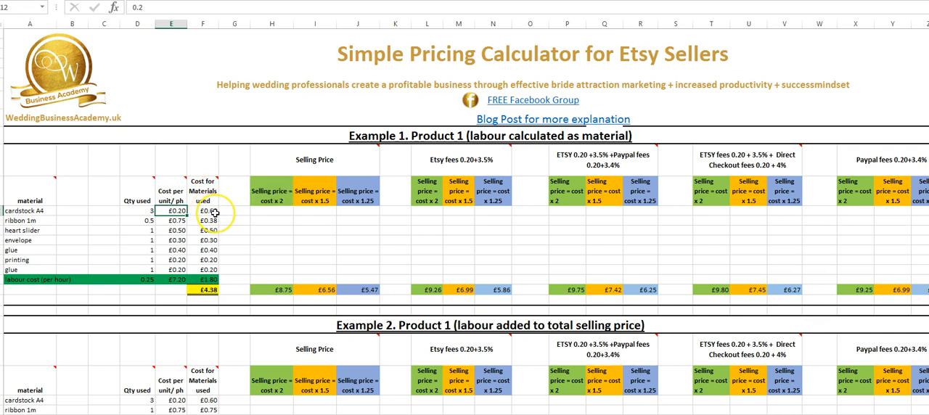
Step: Go through the remaining materials in Example 1, from ribbon 1m down to printing
{"action": "left_click", "coordinate": [33, 222]}
{"action": "key", "text": "Down"}
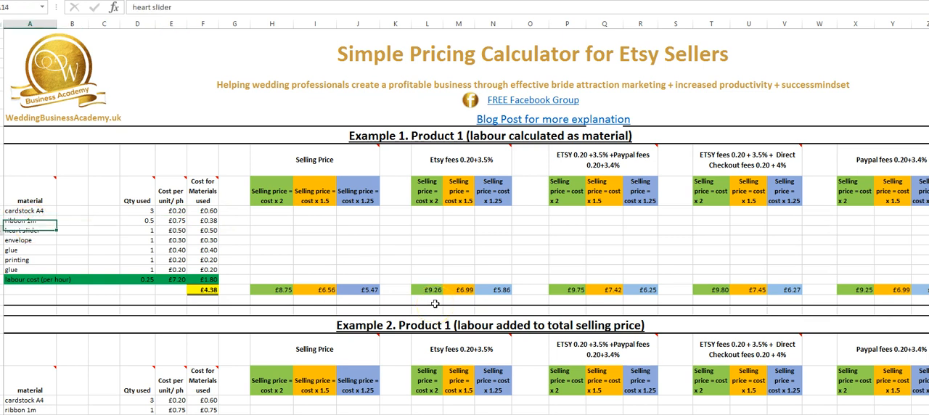
{"action": "key", "text": "Down"}
{"action": "key", "text": "Down"}
{"action": "key", "text": "Down"}
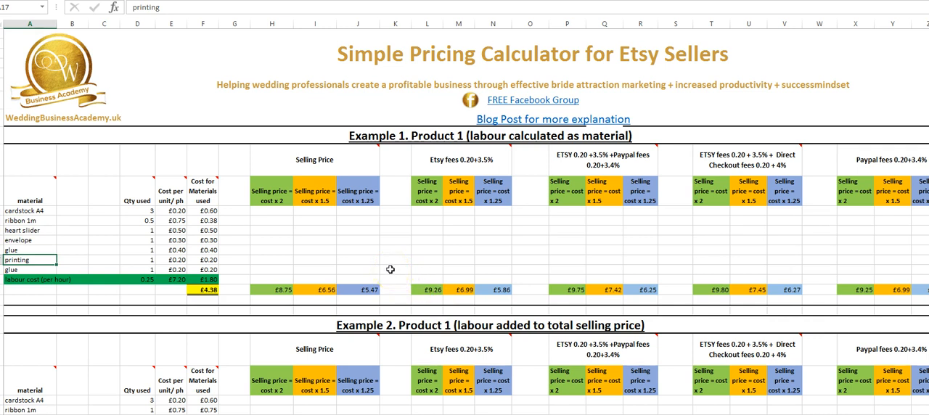
Step: Inspect how Example 1 treats labour as a material: the labour quantity, hourly rate, labour cost formula and total materials cost
{"action": "left_click", "coordinate": [440, 138]}
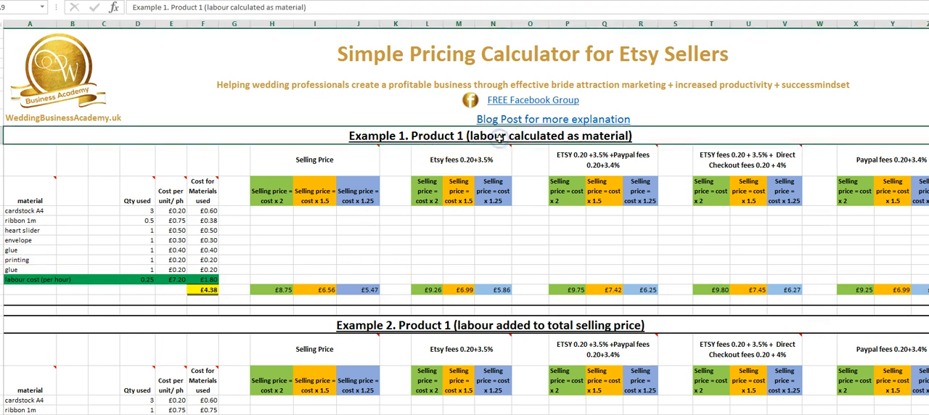
{"action": "mouse_move", "coordinate": [482, 147]}
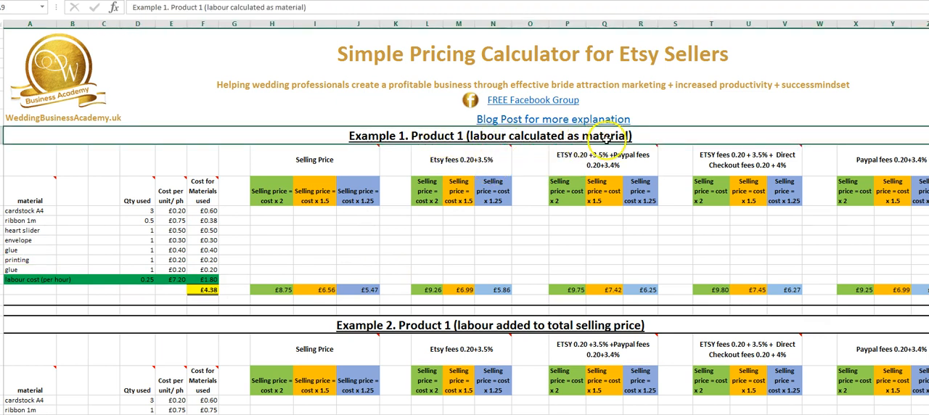
{"action": "left_click", "coordinate": [32, 279]}
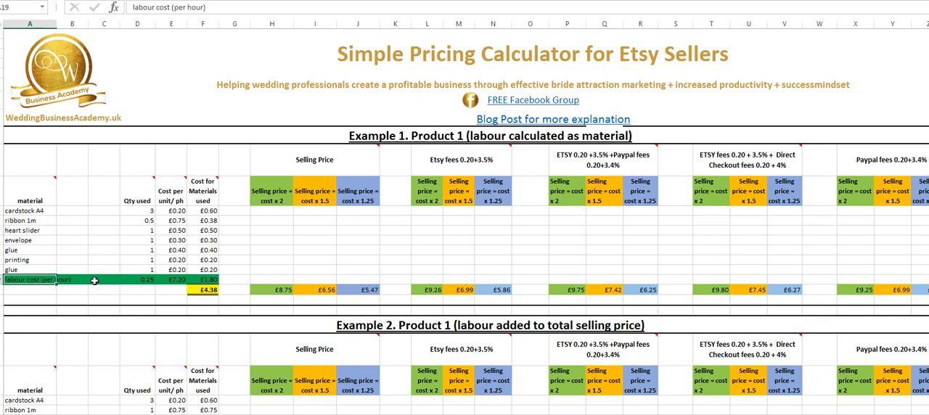
{"action": "left_click", "coordinate": [127, 280]}
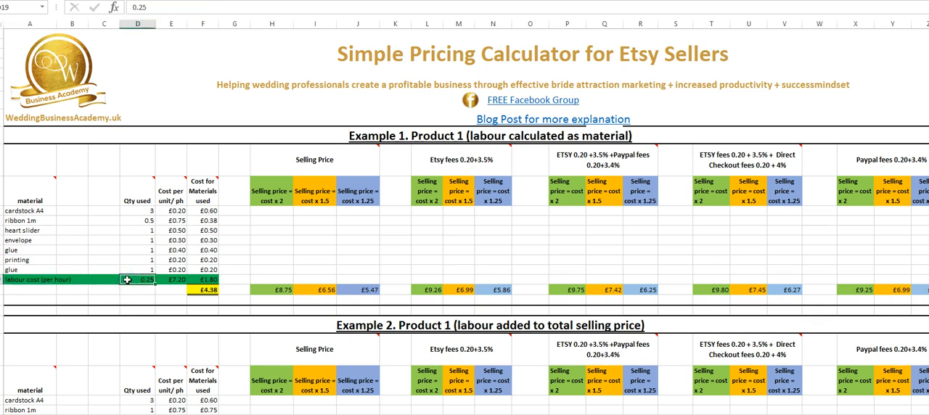
{"action": "left_click", "coordinate": [167, 281]}
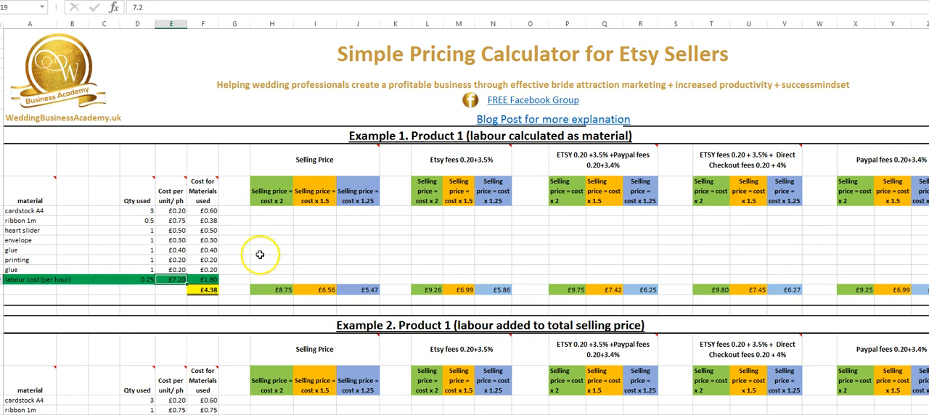
{"action": "left_click", "coordinate": [211, 280]}
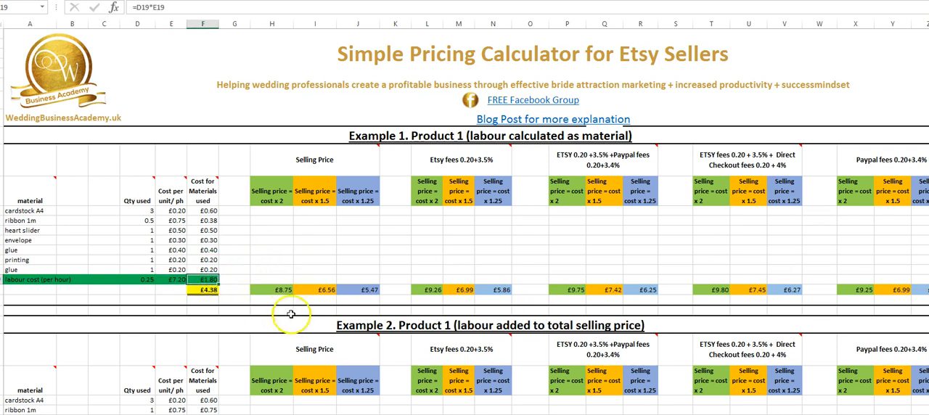
{"action": "left_click", "coordinate": [209, 291]}
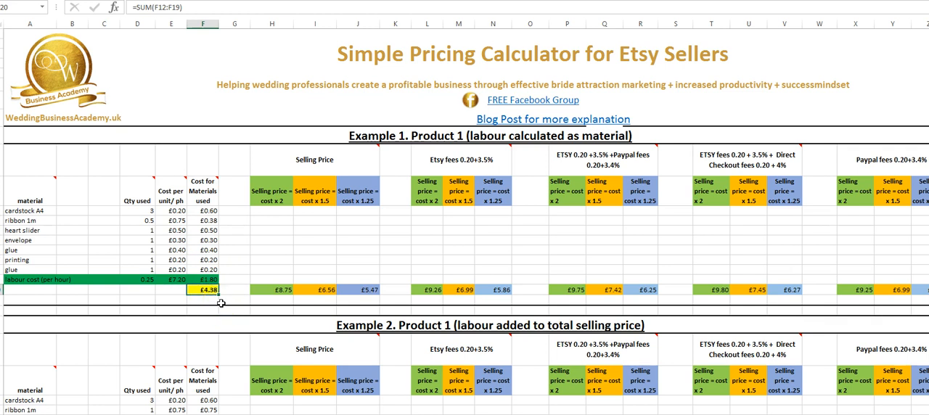
{"action": "left_click", "coordinate": [239, 280]}
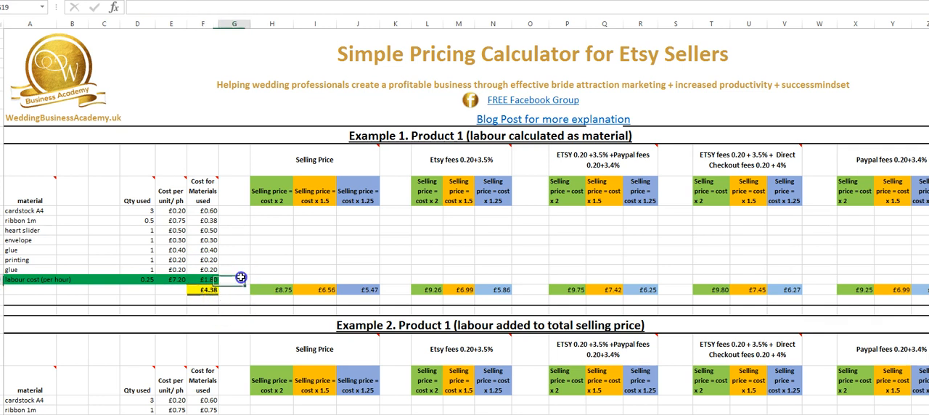
Step: Review Example 1's Selling Price section, comparing the cost x 2, x 1.5 and x 1.25 prices against the total cost
{"action": "left_click", "coordinate": [311, 154]}
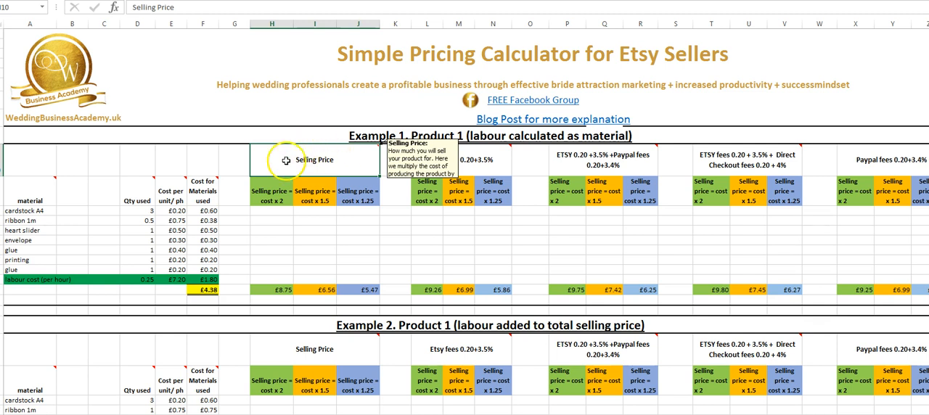
{"action": "left_click", "coordinate": [274, 194]}
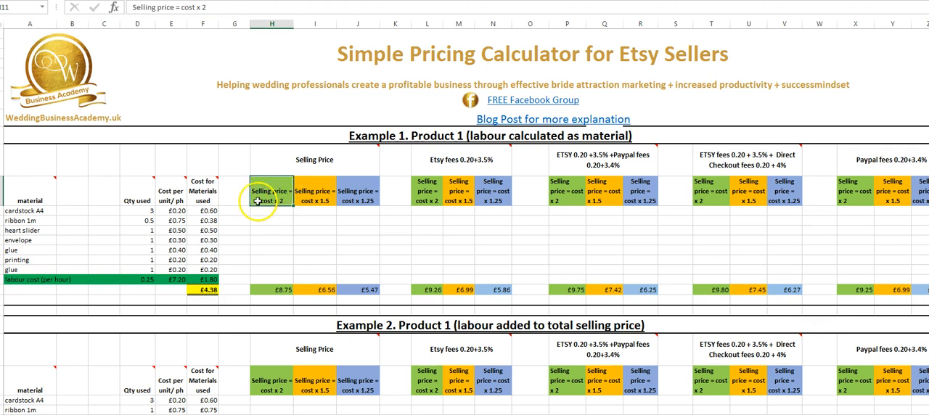
{"action": "left_click", "coordinate": [204, 289]}
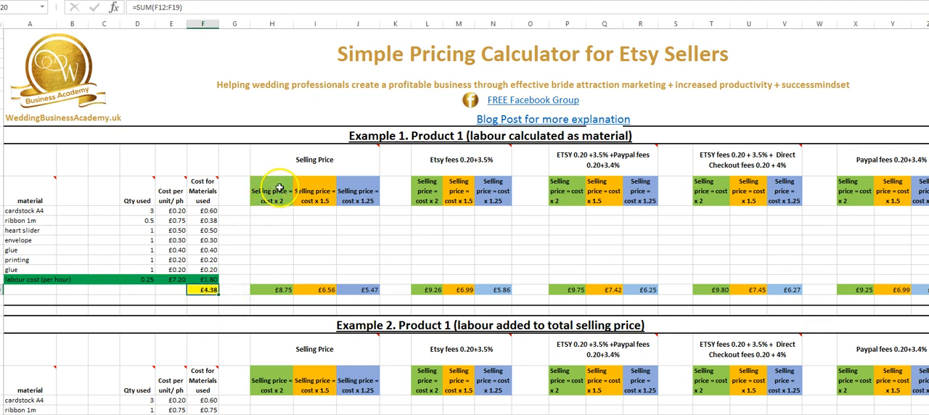
{"action": "left_click", "coordinate": [275, 287]}
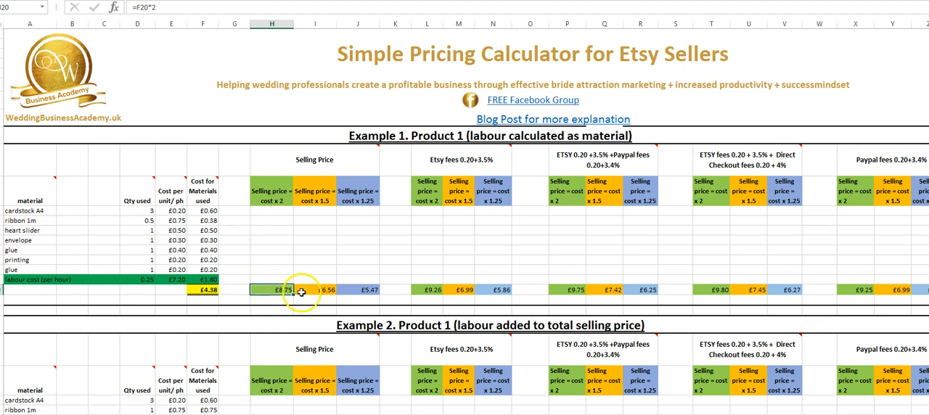
{"action": "left_click", "coordinate": [310, 192]}
{"action": "left_click", "coordinate": [348, 189]}
{"action": "left_click", "coordinate": [304, 194]}
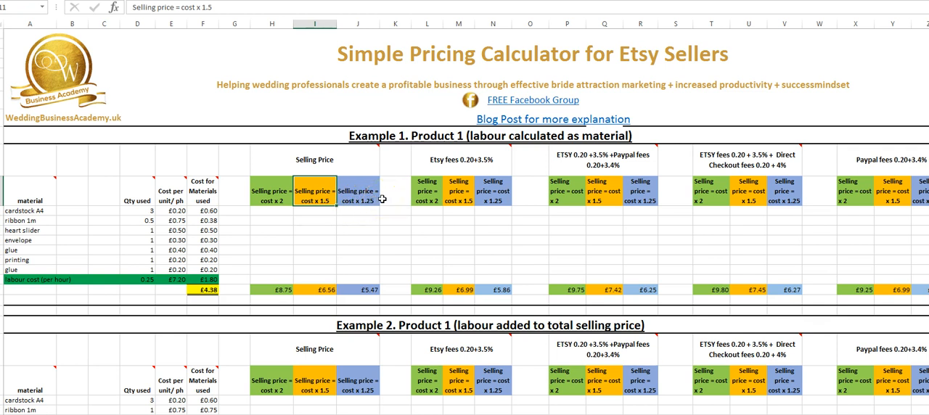
{"action": "left_click", "coordinate": [384, 266]}
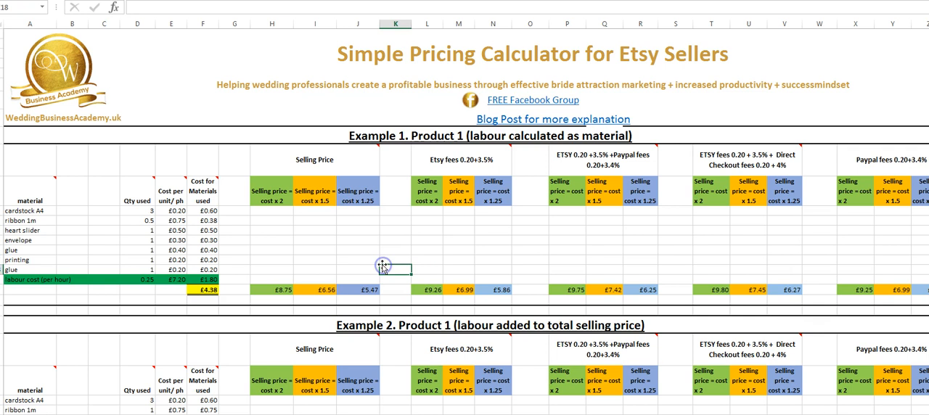
{"action": "left_click_drag", "start_coordinate": [254, 290], "coordinate": [361, 291]}
Step: Check the Etsy fees 0.20+3.5% section of Example 1, inspecting the price formulas for the x 2, x 1.5 and x 1.25 markups
{"action": "left_click", "coordinate": [444, 167]}
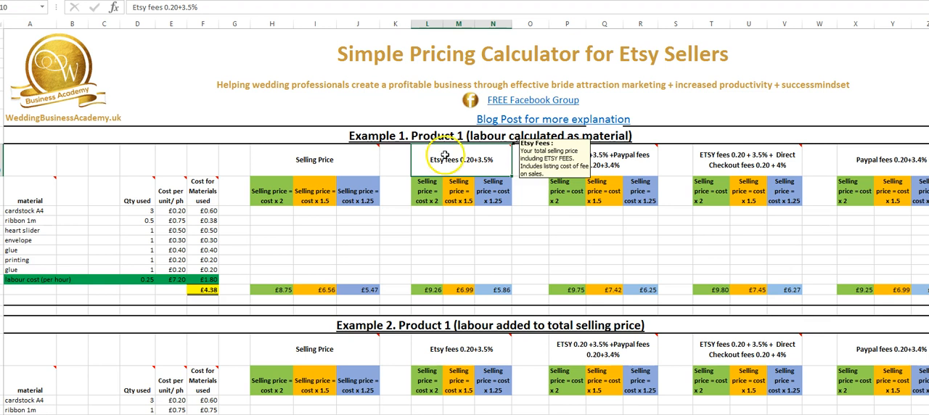
{"action": "left_click", "coordinate": [427, 289]}
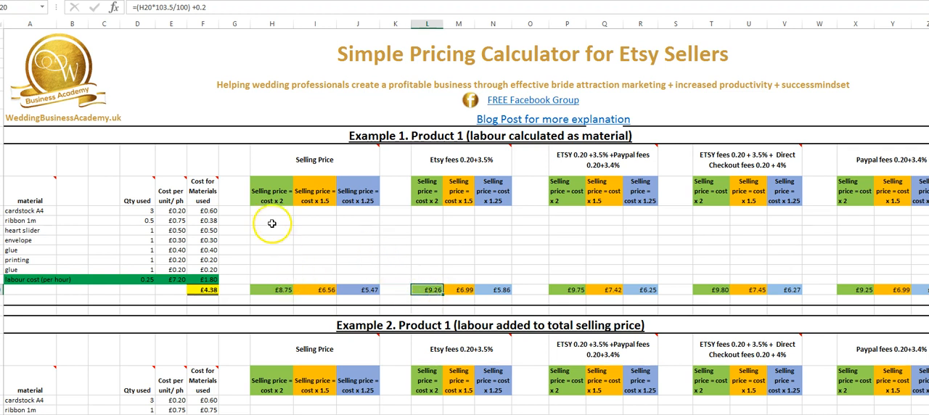
{"action": "left_click", "coordinate": [270, 192]}
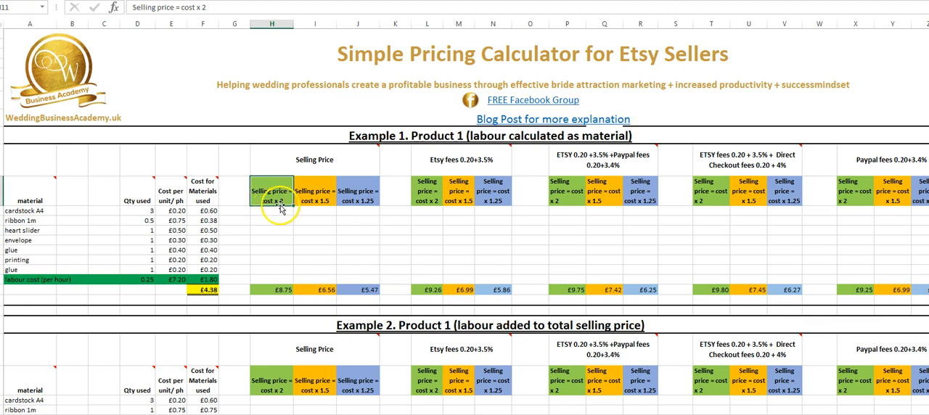
{"action": "left_click", "coordinate": [425, 195]}
{"action": "left_click", "coordinate": [434, 290]}
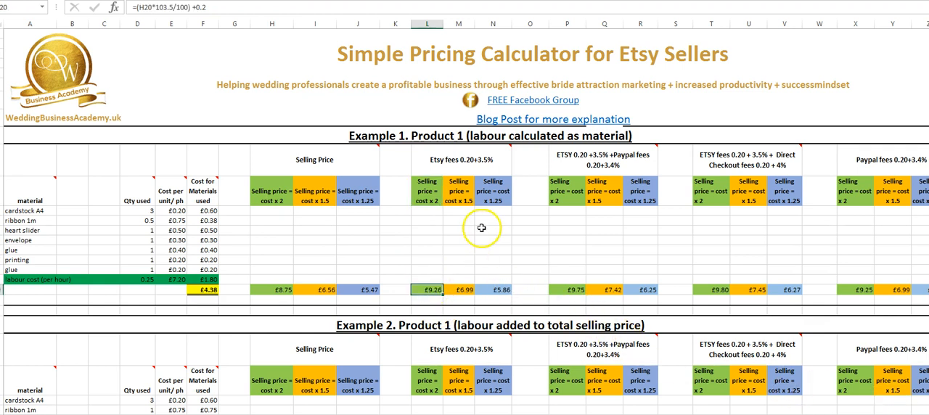
{"action": "left_click", "coordinate": [464, 190]}
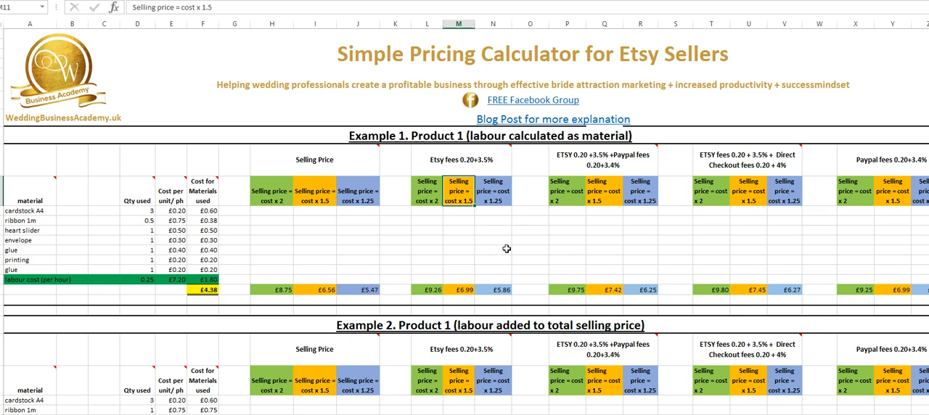
{"action": "left_click", "coordinate": [468, 292]}
{"action": "mouse_move", "coordinate": [726, 334]}
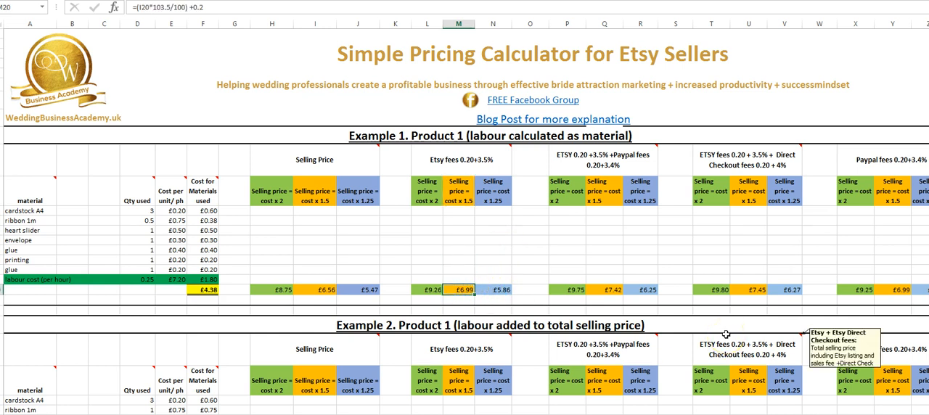
{"action": "left_click", "coordinate": [496, 290]}
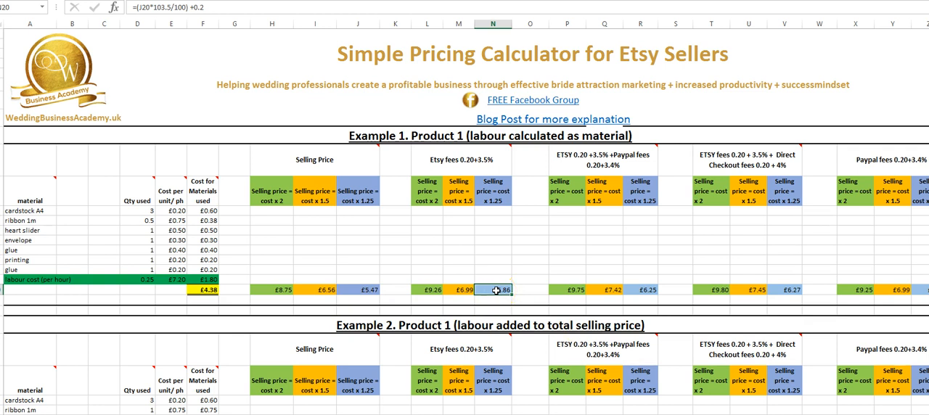
{"action": "left_click", "coordinate": [430, 290]}
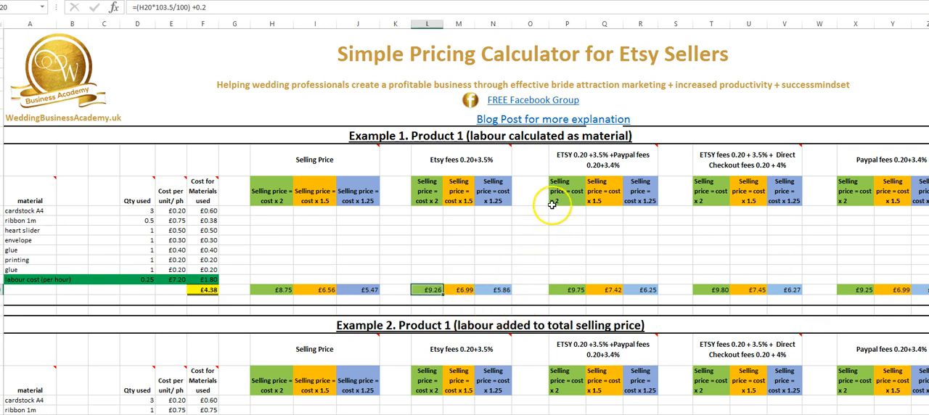
Step: Check the combined Etsy and PayPal fees section of Example 1, inspecting the price formulas for all three markups
{"action": "left_click", "coordinate": [577, 161]}
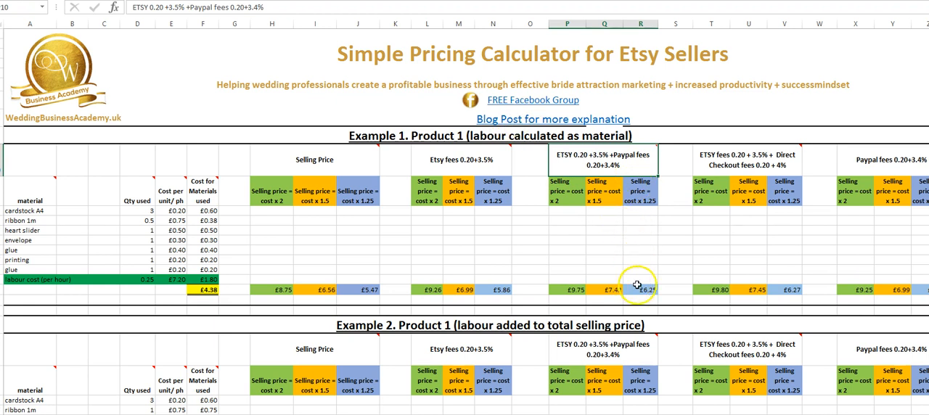
{"action": "mouse_move", "coordinate": [592, 162]}
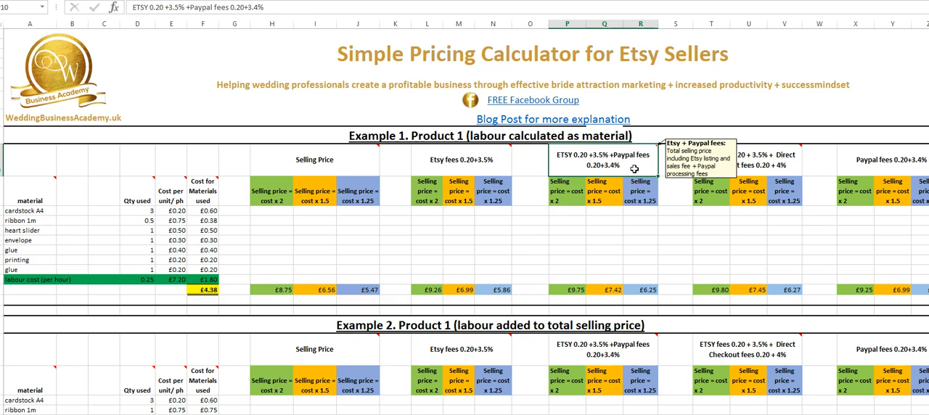
{"action": "left_click", "coordinate": [577, 290]}
{"action": "left_click", "coordinate": [610, 290]}
{"action": "left_click", "coordinate": [646, 290]}
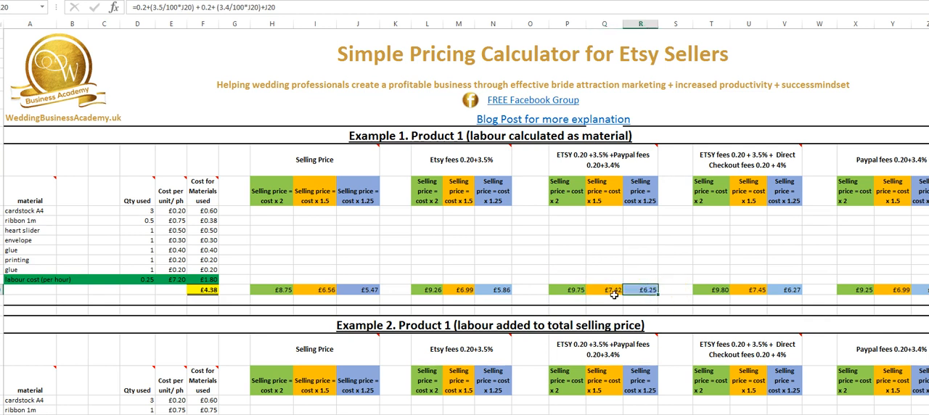
{"action": "left_click", "coordinate": [570, 289]}
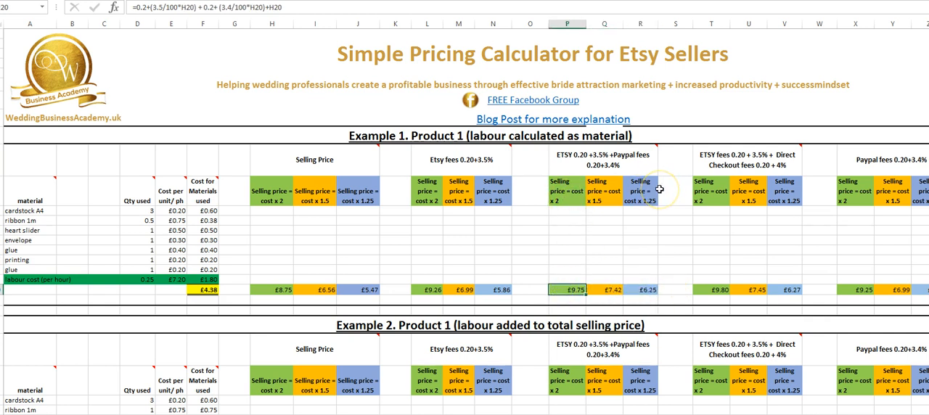
Step: Check the Etsy plus Direct Checkout fees section of Example 1, inspecting the price formulas for the x 2, x 1.5 and x 1.25 markups
{"action": "left_click", "coordinate": [733, 158]}
{"action": "mouse_move", "coordinate": [783, 151]}
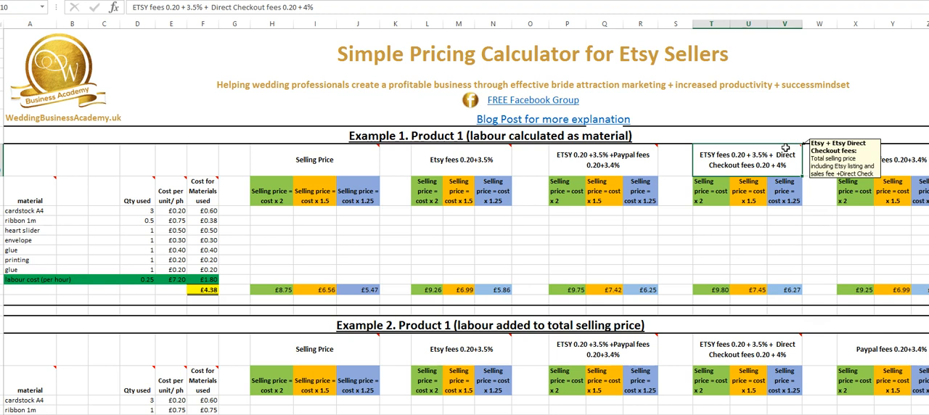
{"action": "left_click", "coordinate": [722, 289]}
{"action": "left_click", "coordinate": [751, 289]}
{"action": "left_click", "coordinate": [792, 291]}
{"action": "left_click_drag", "start_coordinate": [701, 290], "coordinate": [794, 293]}
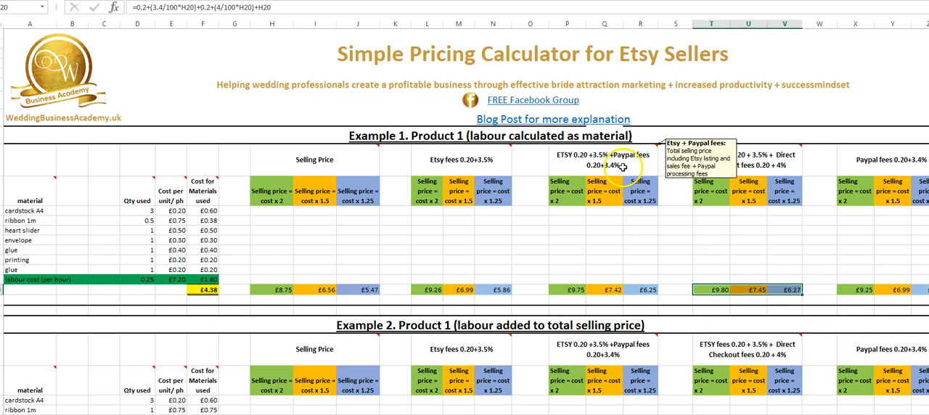
{"action": "left_click", "coordinate": [790, 277]}
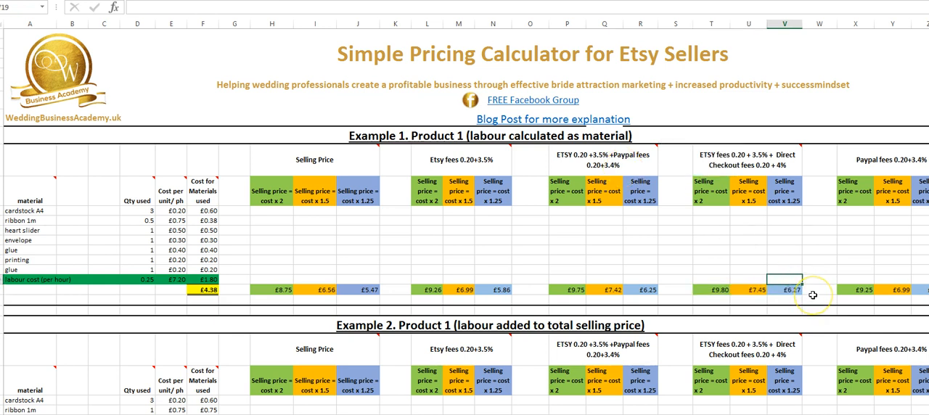
{"action": "left_click", "coordinate": [749, 291]}
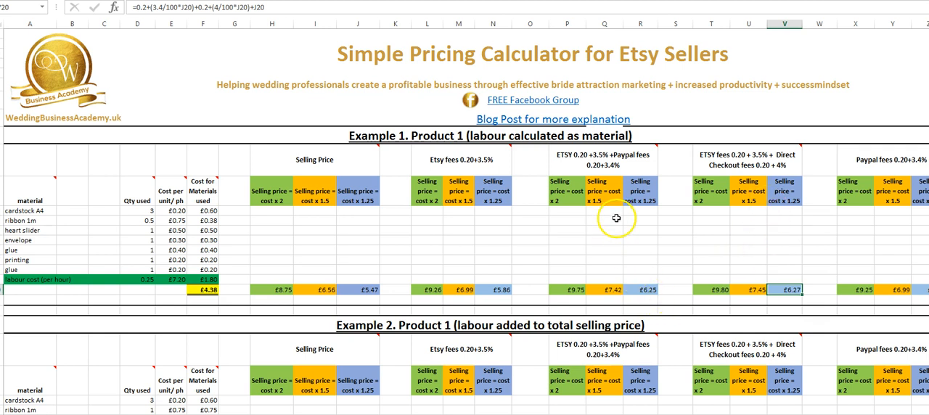
Step: Review the PayPal fees 0.20+3.4% section of Example 1, inspecting its cost x 2 price formula and the Direct Checkout x 1.25 price
{"action": "scroll", "coordinate": [465, 218], "scroll_direction": "right", "scroll_amount": 1}
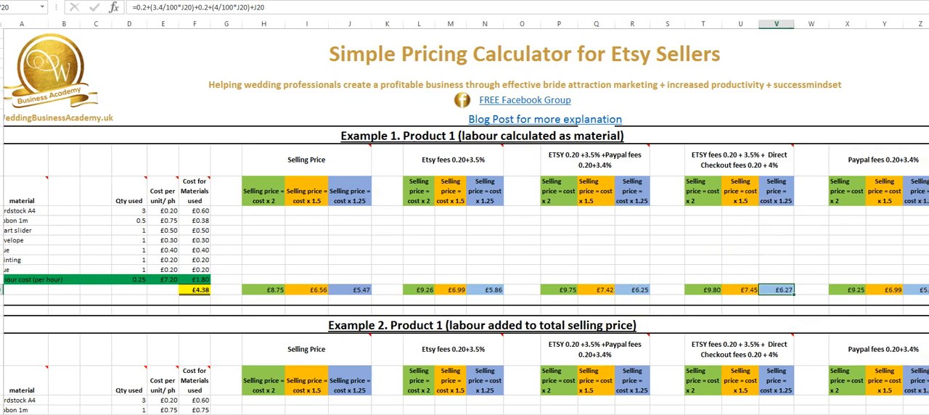
{"action": "left_click", "coordinate": [864, 163]}
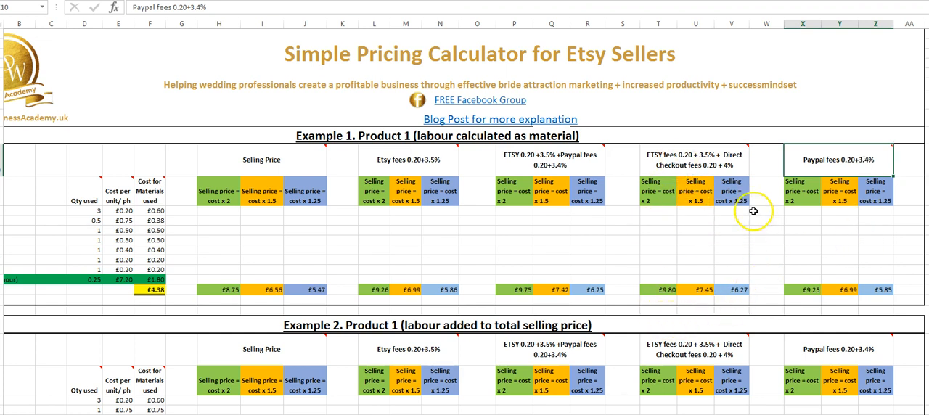
{"action": "left_click", "coordinate": [798, 290]}
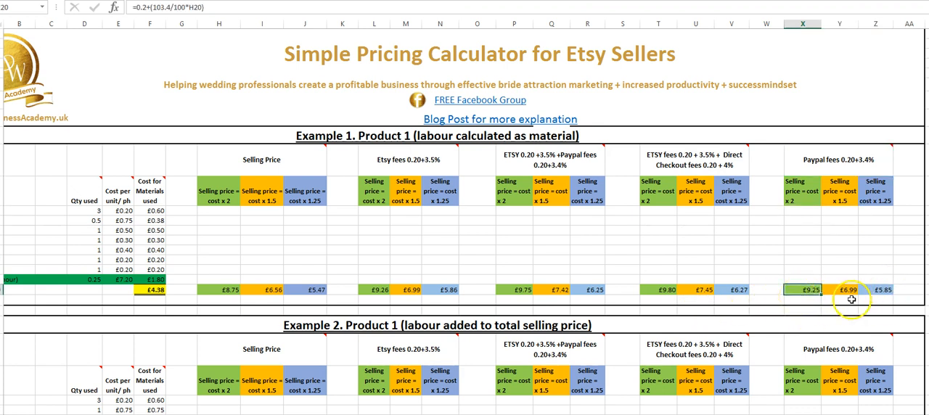
{"action": "scroll", "coordinate": [585, 354], "scroll_direction": "down", "scroll_amount": 1}
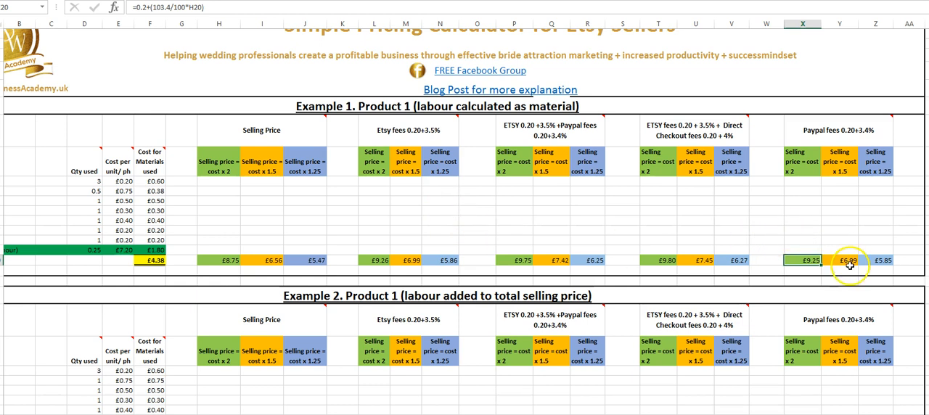
{"action": "left_click", "coordinate": [727, 262]}
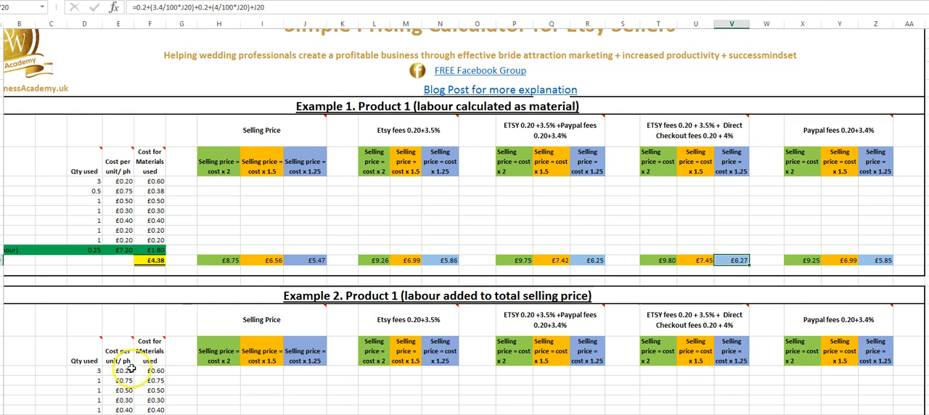
Step: Examine Example 2's materials list and separate labour line, inspecting the printing cost and labour cost formulas
{"action": "scroll", "coordinate": [152, 357], "scroll_direction": "down", "scroll_amount": 5}
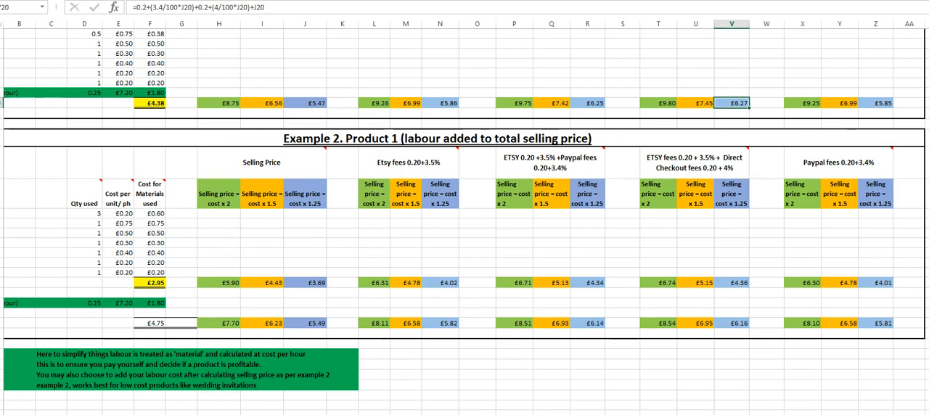
{"action": "scroll", "coordinate": [464, 218], "scroll_direction": "left", "scroll_amount": 1}
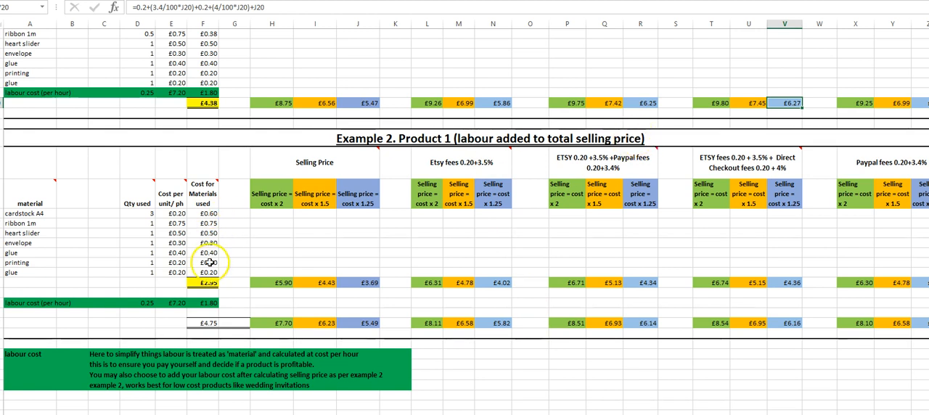
{"action": "left_click", "coordinate": [105, 262]}
{"action": "left_click", "coordinate": [209, 262]}
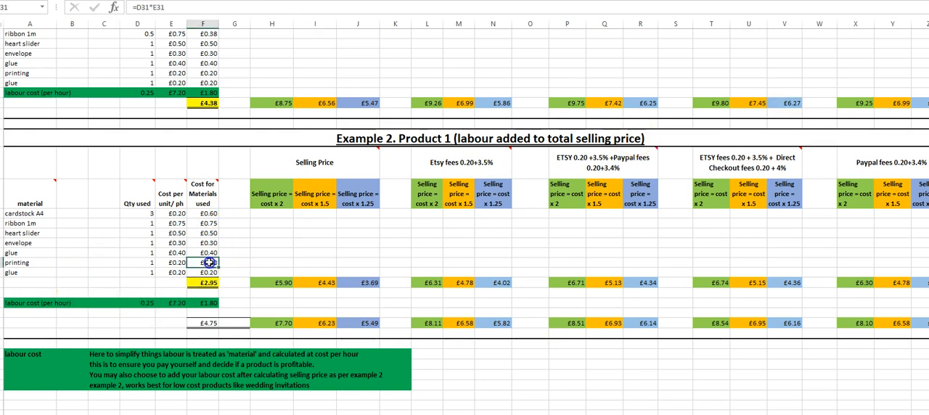
{"action": "left_click", "coordinate": [194, 303]}
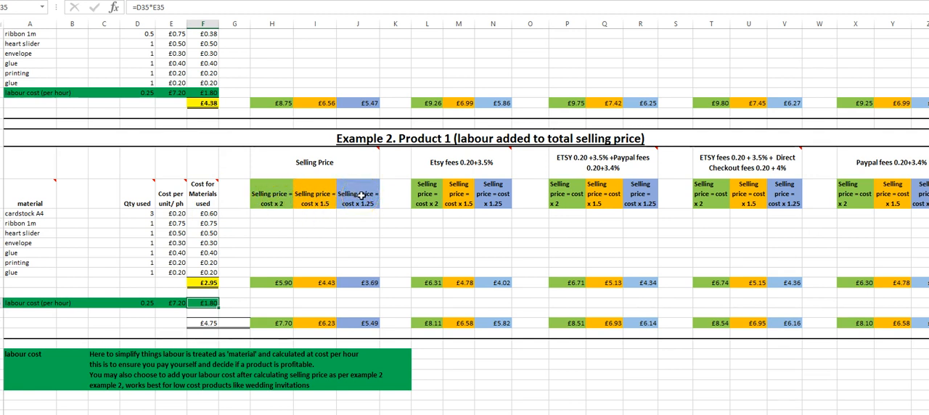
Step: Review Example 2's prices before labour in the Selling Price, Etsy, Etsy plus PayPal and Direct Checkout sections
{"action": "left_click", "coordinate": [258, 281]}
{"action": "left_click_drag", "start_coordinate": [268, 280], "coordinate": [363, 286]}
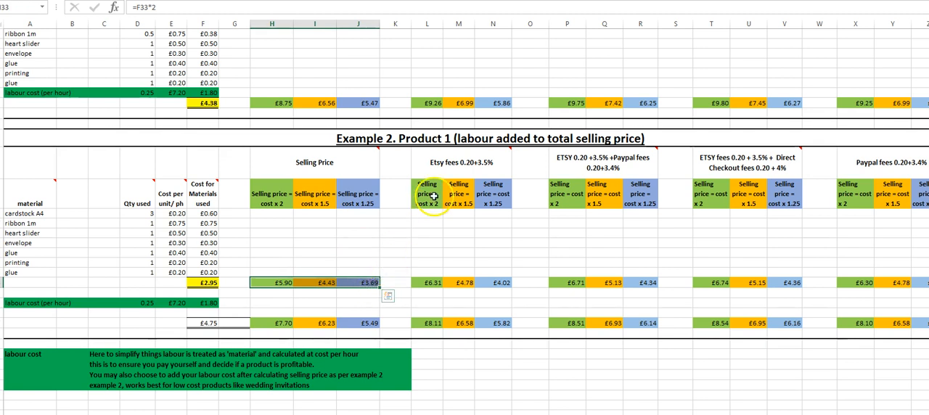
{"action": "mouse_move", "coordinate": [525, 161]}
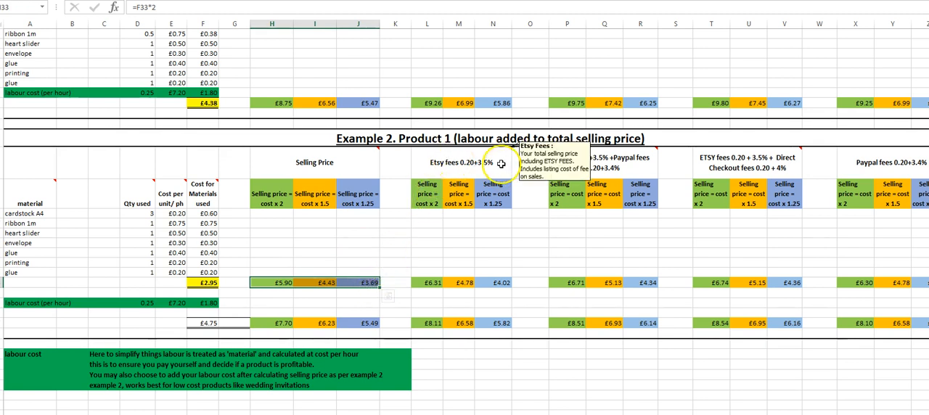
{"action": "left_click_drag", "start_coordinate": [439, 283], "coordinate": [511, 285]}
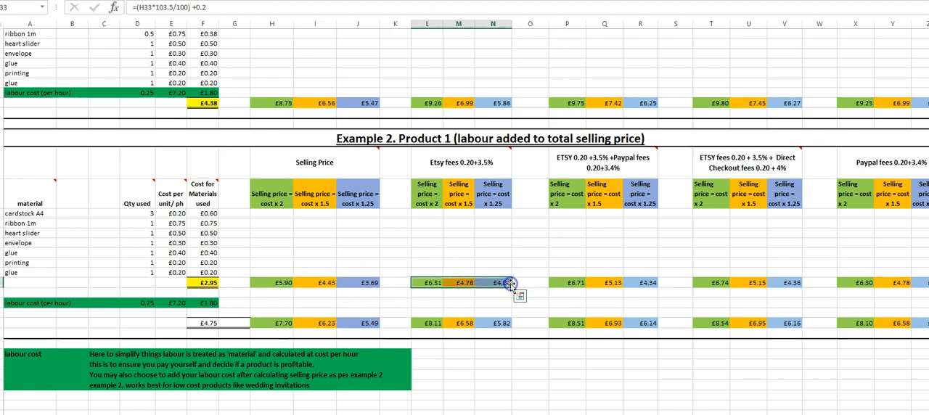
{"action": "left_click", "coordinate": [588, 164]}
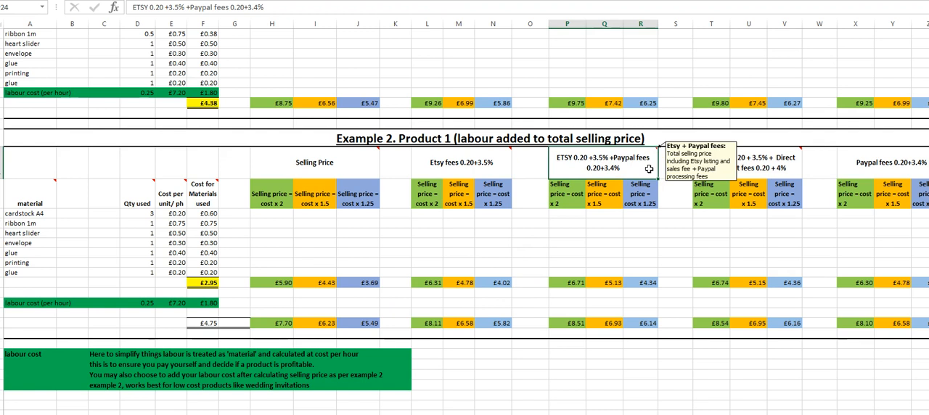
{"action": "mouse_move", "coordinate": [759, 169]}
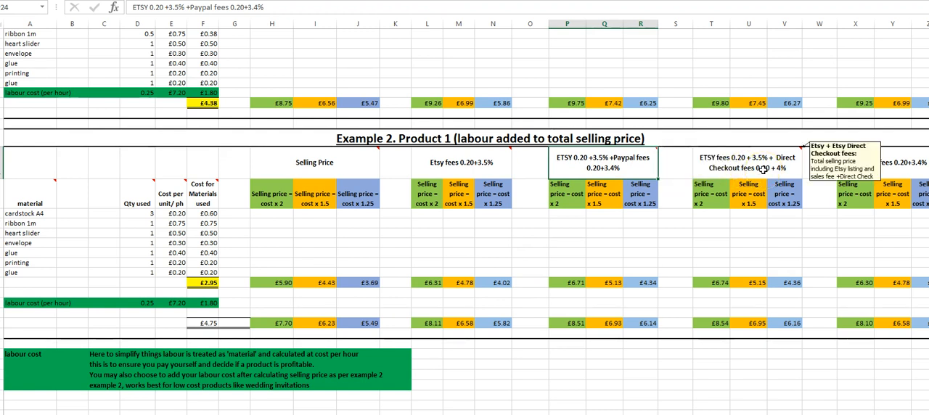
{"action": "left_click_drag", "start_coordinate": [464, 282], "coordinate": [719, 283]}
Step: Examine how Example 2 adds its labour cost to the marked-up prices, inspecting the labour-inclusive formula for the cost x 2 selling price
{"action": "left_click_drag", "start_coordinate": [18, 303], "coordinate": [185, 308]}
{"action": "left_click_drag", "start_coordinate": [265, 283], "coordinate": [926, 283]}
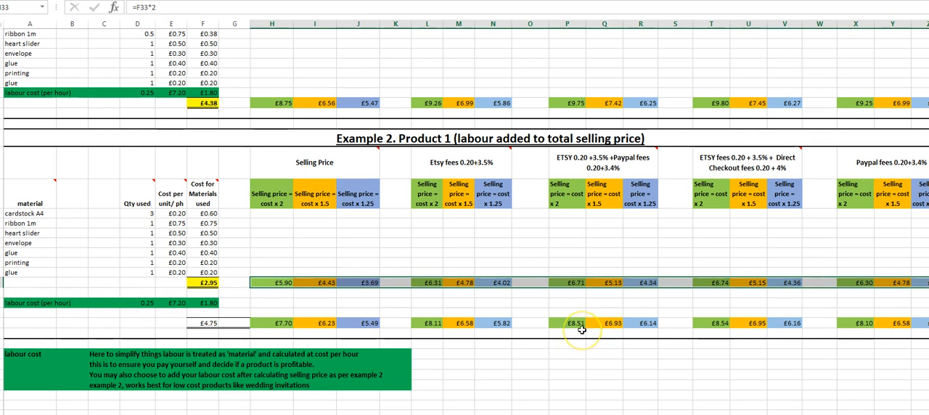
{"action": "left_click", "coordinate": [283, 326]}
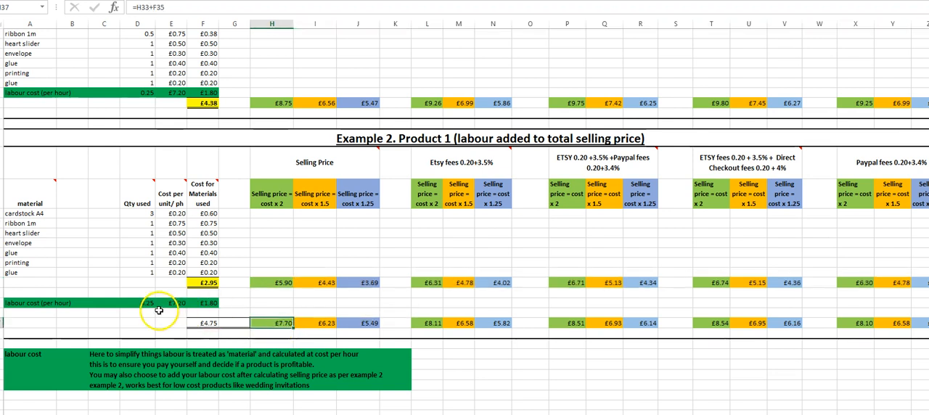
{"action": "left_click", "coordinate": [284, 283]}
{"action": "left_click", "coordinate": [327, 283]}
{"action": "left_click", "coordinate": [367, 282]}
{"action": "left_click", "coordinate": [423, 282]}
Step: Check Example 2's labour-inclusive prices across the Etsy, Etsy plus PayPal, Direct Checkout and PayPal fee sections
{"action": "left_click", "coordinate": [431, 331]}
{"action": "left_click", "coordinate": [432, 324]}
{"action": "left_click", "coordinate": [458, 323]}
{"action": "left_click", "coordinate": [486, 323]}
{"action": "left_click", "coordinate": [556, 323]}
{"action": "left_click", "coordinate": [636, 324]}
{"action": "left_click", "coordinate": [742, 324]}
{"action": "left_click", "coordinate": [859, 323]}
{"action": "left_click", "coordinate": [889, 323]}
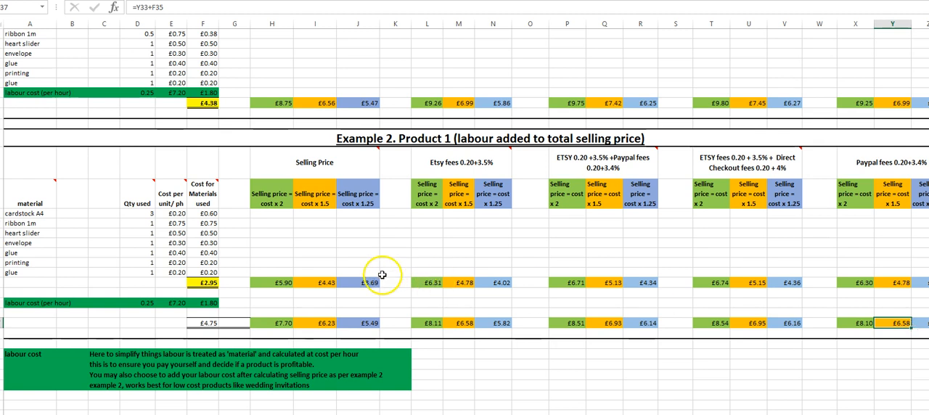
Step: Compare Example 1's labour line within the materials with Example 2's separate labour line and cost x 2 price before labour
{"action": "scroll", "coordinate": [73, 167], "scroll_direction": "up", "scroll_amount": 4}
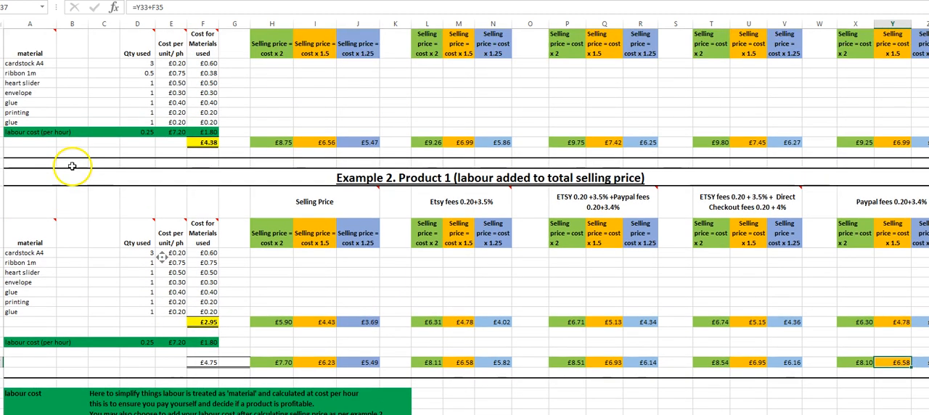
{"action": "left_click", "coordinate": [62, 218]}
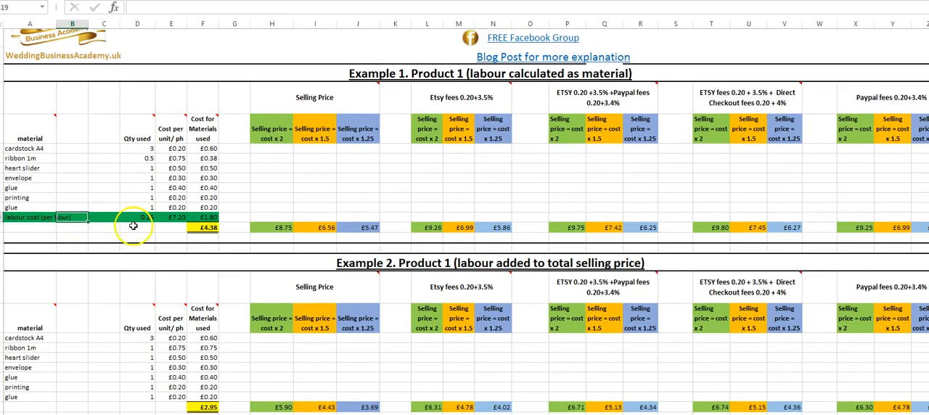
{"action": "left_click", "coordinate": [40, 220]}
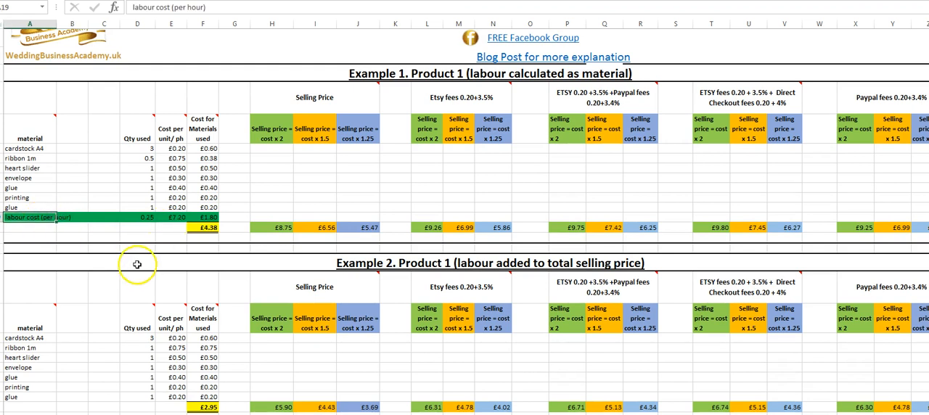
{"action": "scroll", "coordinate": [138, 270], "scroll_direction": "down", "scroll_amount": 4}
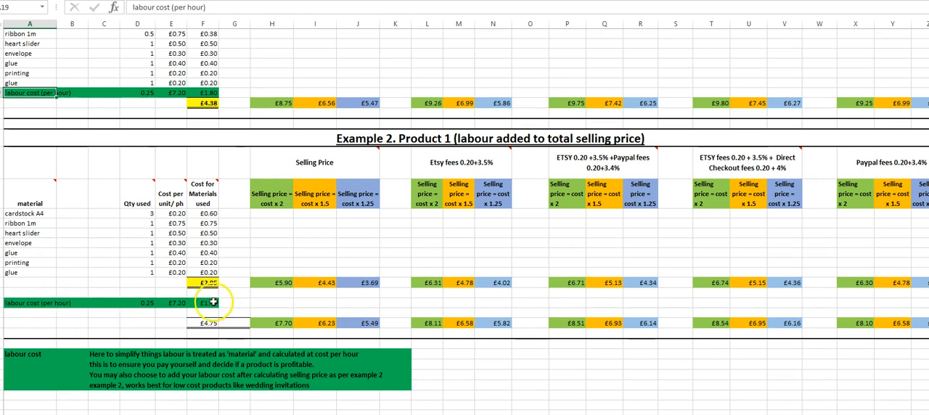
{"action": "left_click", "coordinate": [270, 284]}
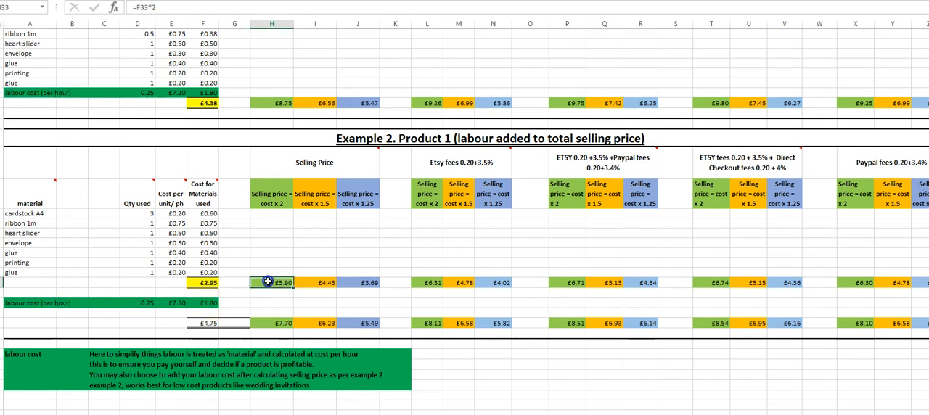
Step: Review Example 1's Selling price = cost x 2 column, inspecting its heading and price formula
{"action": "scroll", "coordinate": [304, 306], "scroll_direction": "up", "scroll_amount": 2}
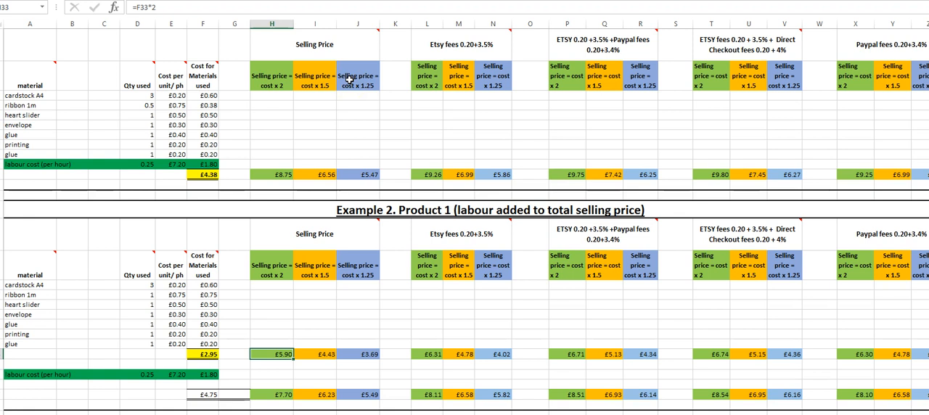
{"action": "left_click", "coordinate": [272, 81]}
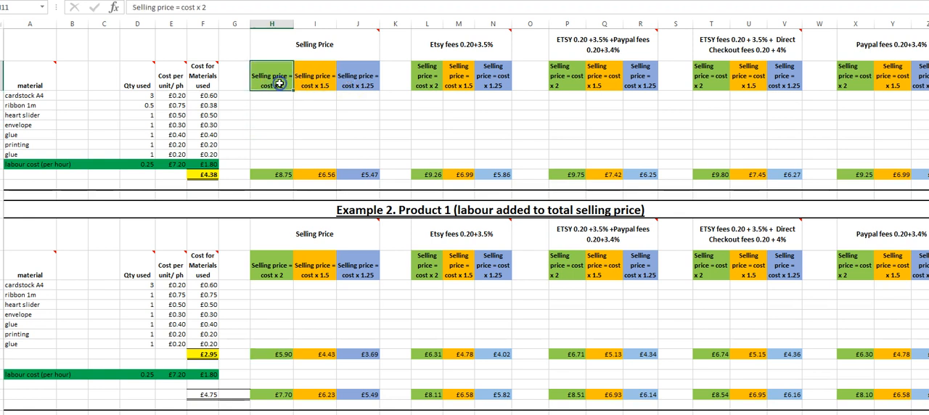
{"action": "left_click", "coordinate": [282, 174]}
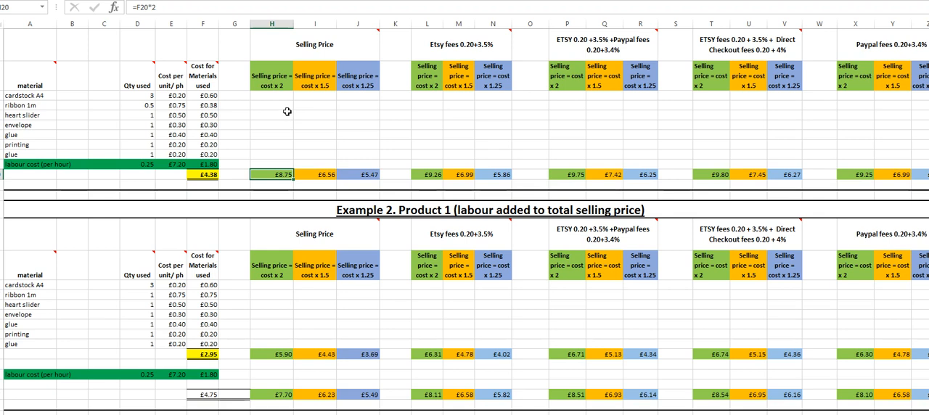
Step: Look over both examples and go through Example 1's Etsy, Etsy plus PayPal, Direct Checkout and PayPal fee headings
{"action": "scroll", "coordinate": [363, 278], "scroll_direction": "down", "scroll_amount": 2}
{"action": "scroll", "coordinate": [365, 278], "scroll_direction": "up", "scroll_amount": 2}
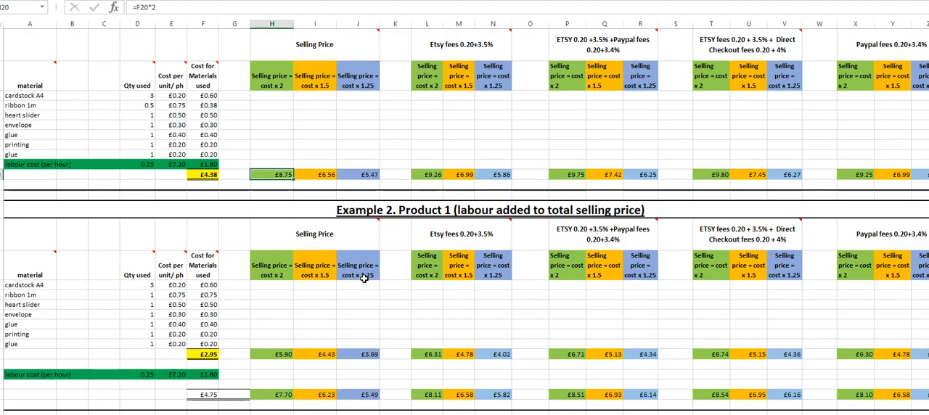
{"action": "scroll", "coordinate": [366, 268], "scroll_direction": "up", "scroll_amount": 4}
{"action": "scroll", "coordinate": [367, 258], "scroll_direction": "down", "scroll_amount": 2}
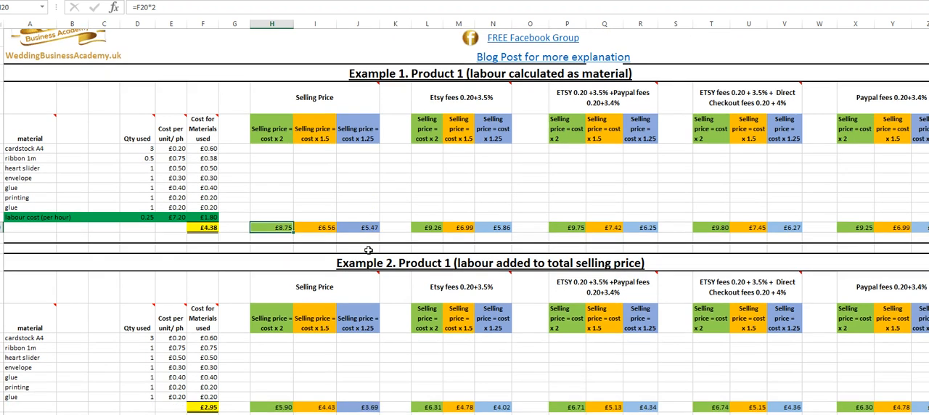
{"action": "scroll", "coordinate": [366, 242], "scroll_direction": "down", "scroll_amount": 3}
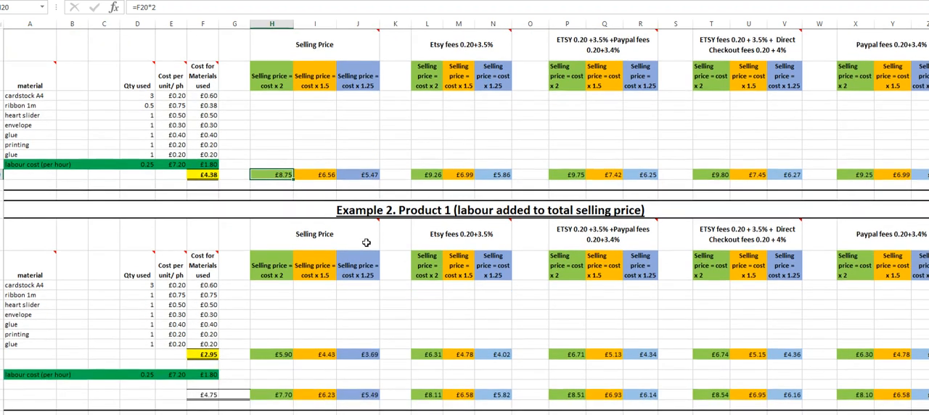
{"action": "scroll", "coordinate": [367, 242], "scroll_direction": "up", "scroll_amount": 3}
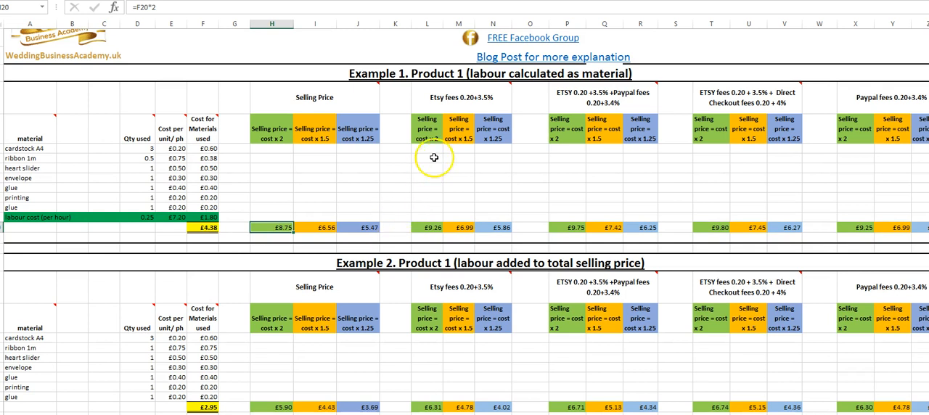
{"action": "left_click", "coordinate": [458, 92]}
{"action": "left_click", "coordinate": [590, 107]}
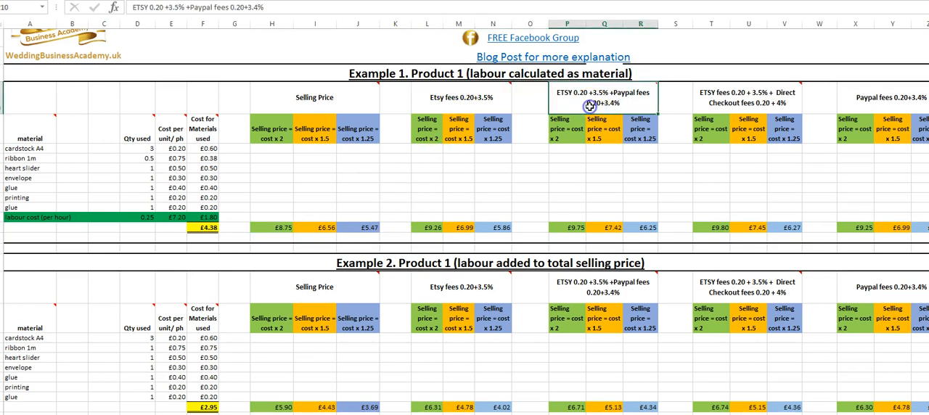
{"action": "left_click", "coordinate": [732, 106]}
{"action": "left_click", "coordinate": [903, 109]}
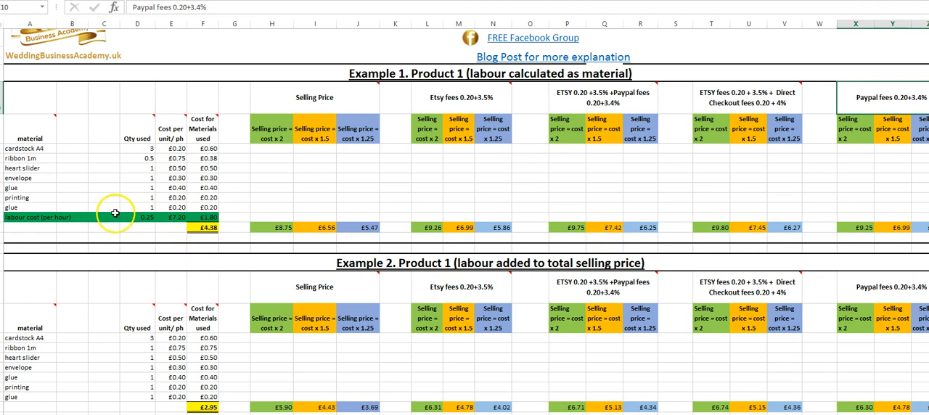
Step: Enter "material 1" in Example 1's first material row with a quantity of 2 and a unit cost of £5.00
{"action": "scroll", "coordinate": [389, 318], "scroll_direction": "down", "scroll_amount": 4}
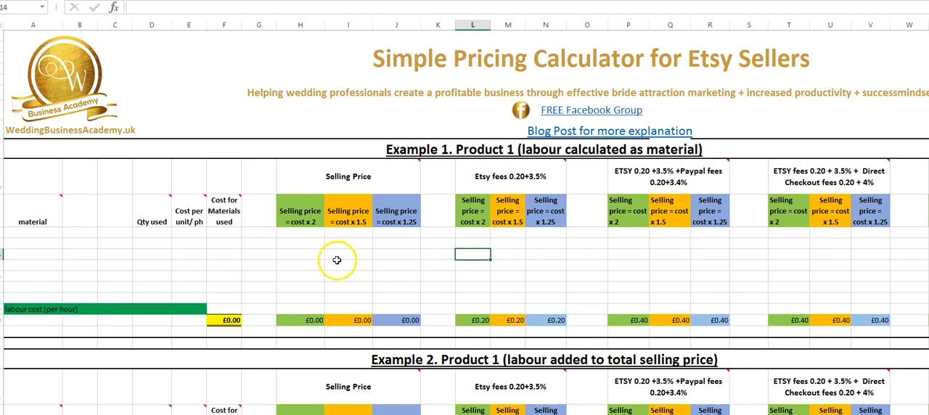
{"action": "left_click", "coordinate": [25, 251]}
{"action": "left_click", "coordinate": [31, 243]}
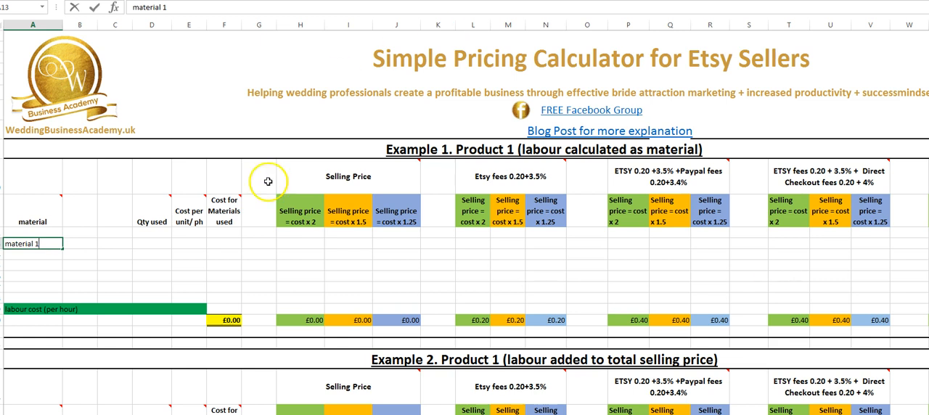
{"action": "left_click", "coordinate": [158, 242]}
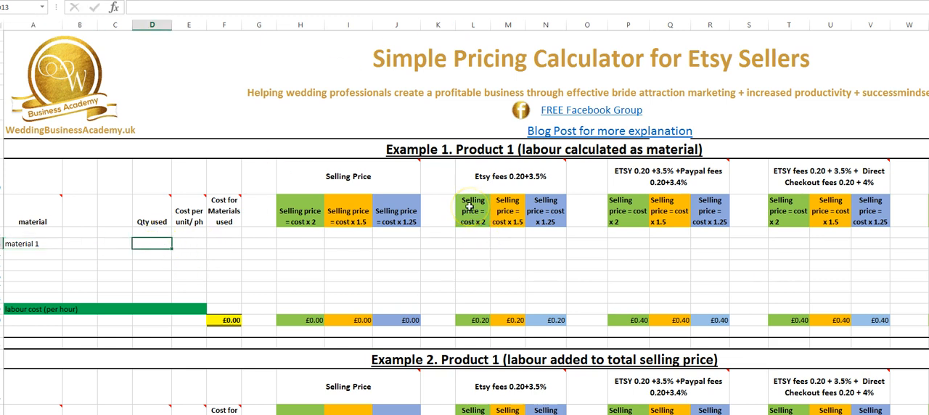
{"action": "type", "text": "2"}
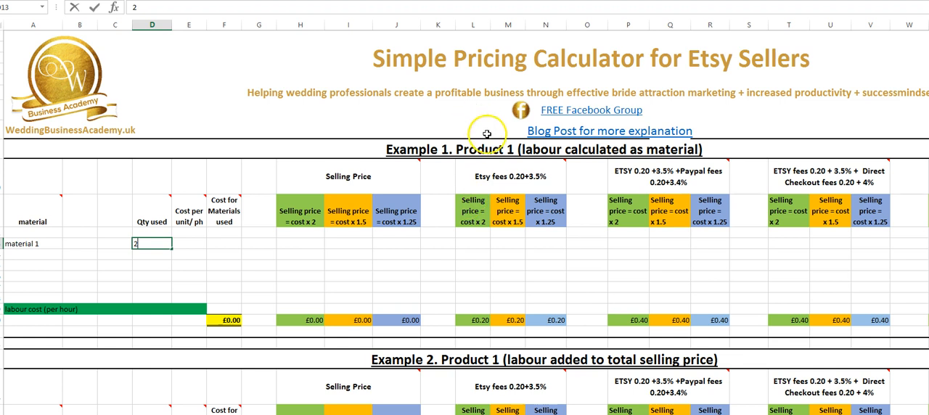
{"action": "left_click", "coordinate": [183, 242]}
{"action": "type", "text": "5"}
Step: Calculate material 1's cost for materials used by multiplying quantity by unit cost with the formula =D13*E13
{"action": "left_click", "coordinate": [229, 244]}
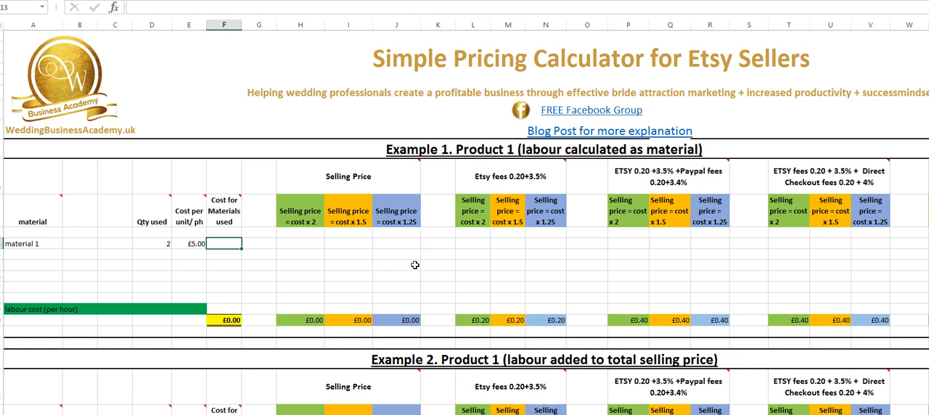
{"action": "left_click_drag", "start_coordinate": [223, 243], "coordinate": [229, 307]}
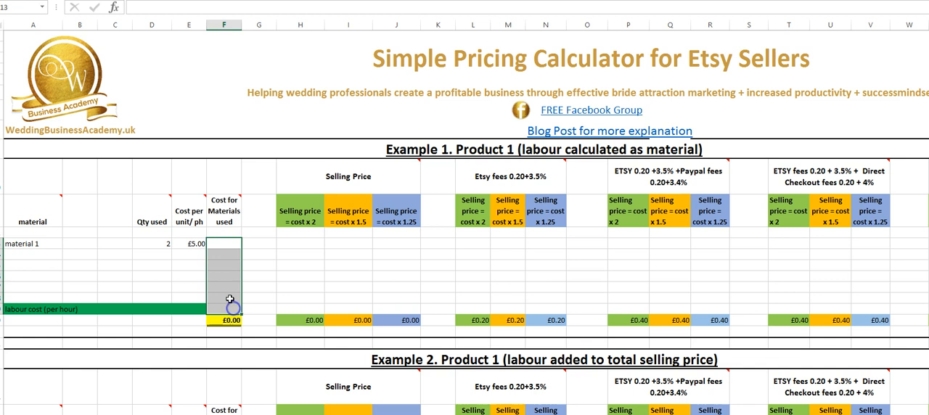
{"action": "left_click", "coordinate": [227, 243]}
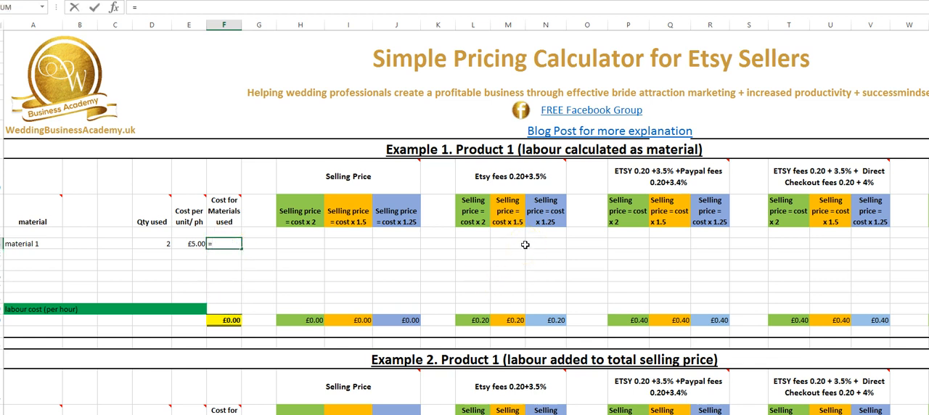
{"action": "type", "text": "="}
{"action": "left_click", "coordinate": [151, 244]}
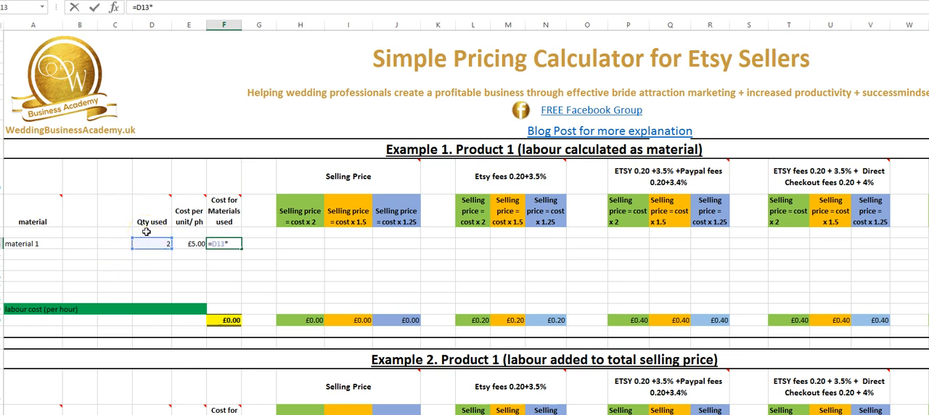
{"action": "type", "text": "*"}
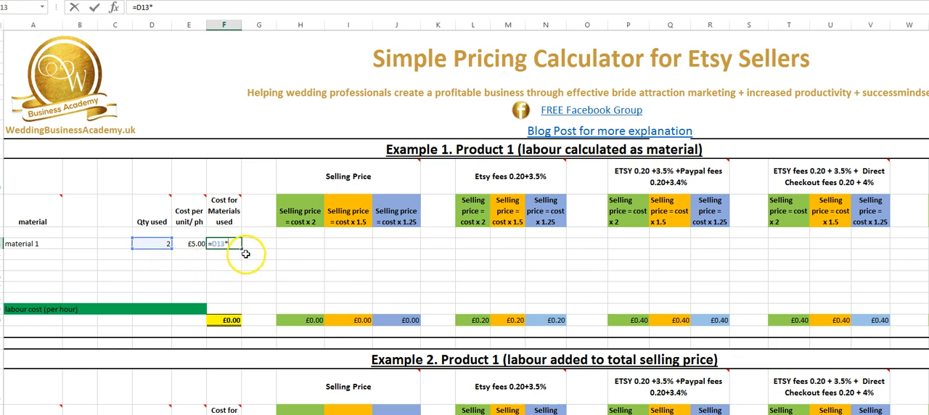
{"action": "left_click", "coordinate": [196, 244]}
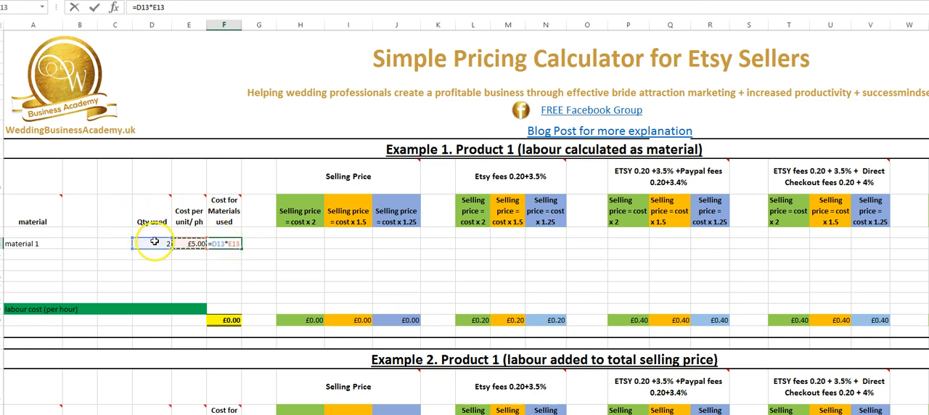
{"action": "key", "text": "Return"}
Step: Copy the material cost formula down Example 1's remaining material rows through the labour cost row
{"action": "left_click", "coordinate": [237, 244]}
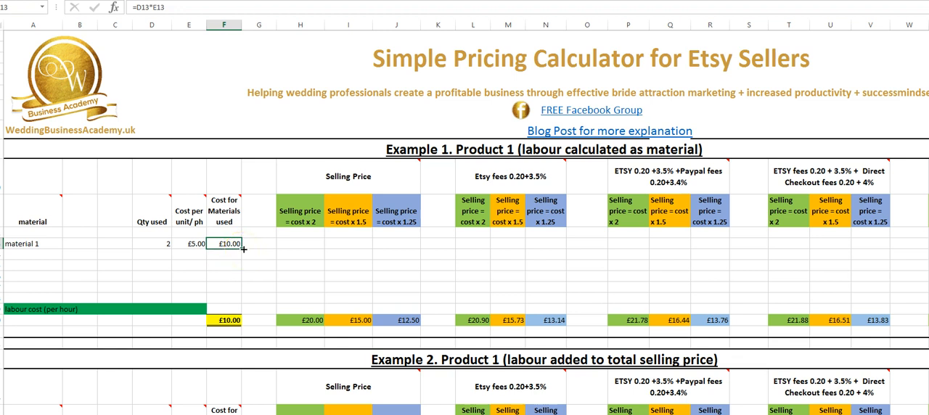
{"action": "left_click_drag", "start_coordinate": [243, 248], "coordinate": [246, 311]}
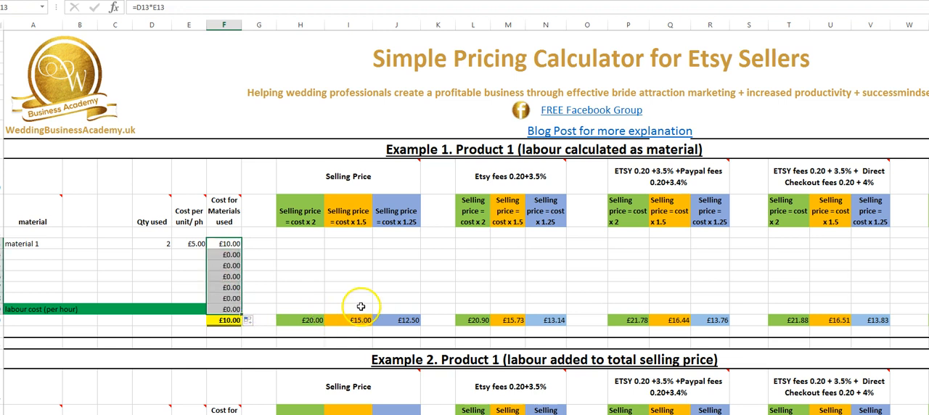
{"action": "left_click", "coordinate": [183, 274]}
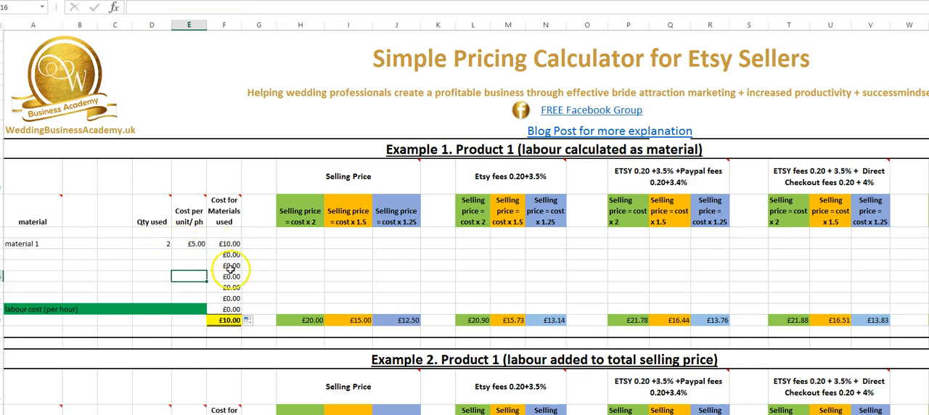
Step: Enter a quantity of 5 and a unit cost of £10.00 in Example 1's second material row
{"action": "left_click", "coordinate": [152, 255]}
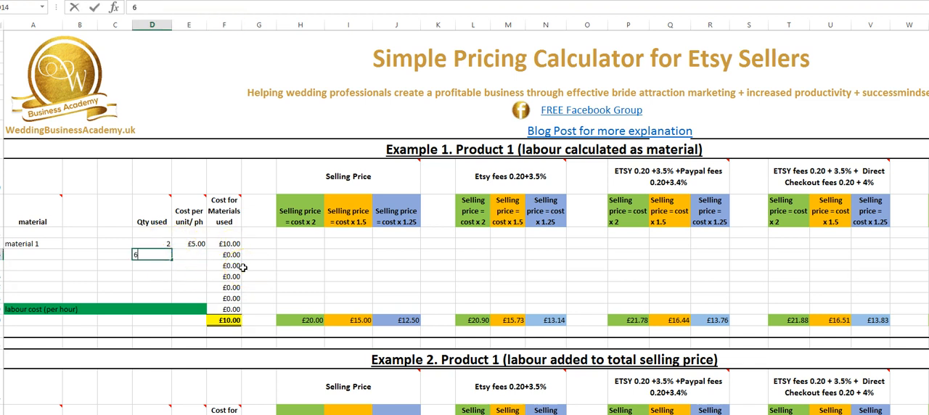
{"action": "type", "text": "5"}
{"action": "left_click", "coordinate": [194, 251]}
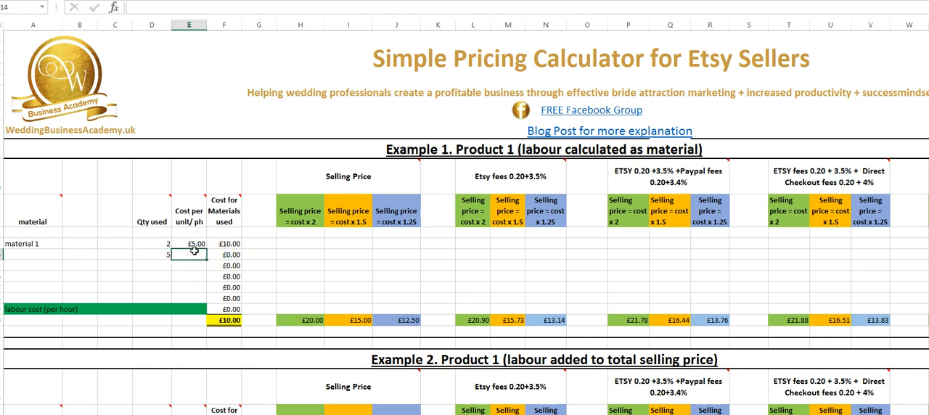
{"action": "key", "text": "Return"}
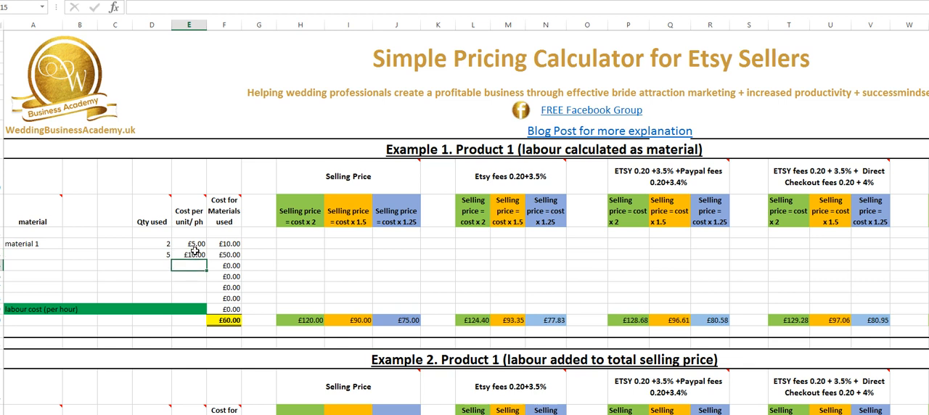
{"action": "left_click", "coordinate": [223, 255]}
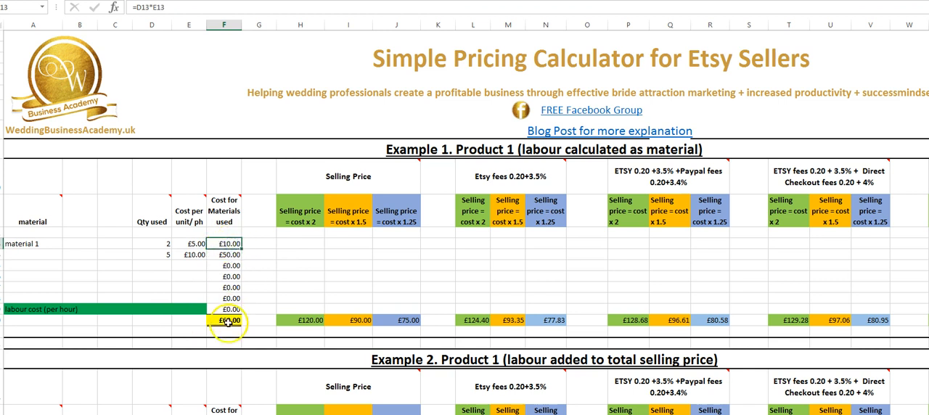
Step: Fill in Example 1's labour cost row with 2 hours at £10.00 per hour
{"action": "left_click", "coordinate": [90, 312]}
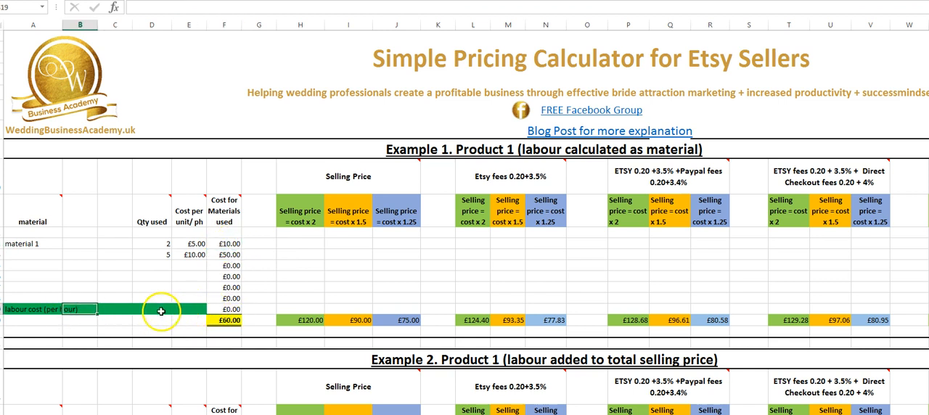
{"action": "left_click", "coordinate": [157, 310]}
{"action": "type", "text": "2"}
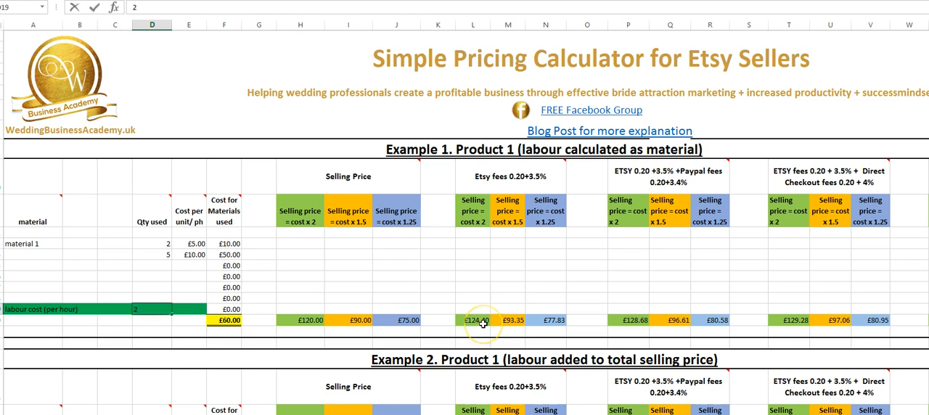
{"action": "left_click", "coordinate": [194, 306]}
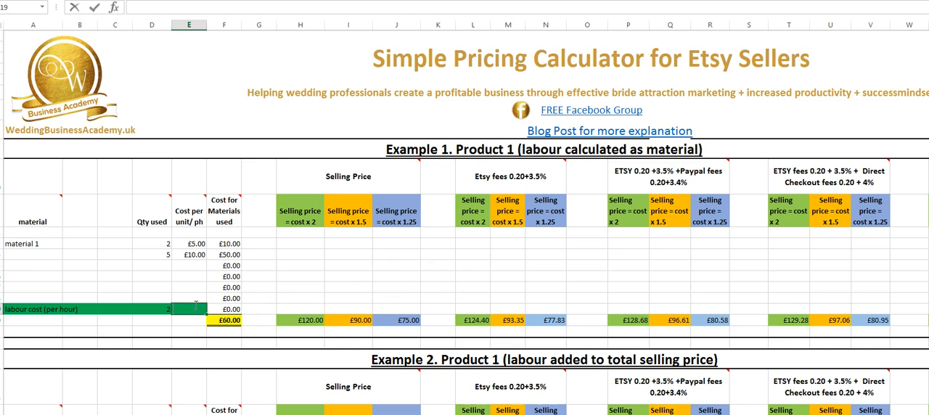
{"action": "key", "text": "Return"}
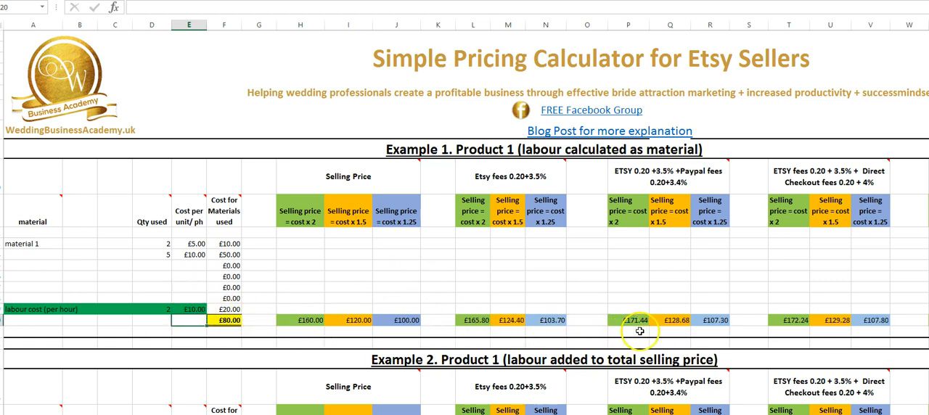
Step: Inspect Example 1's cost x 2 price formulas for the base, Etsy and Etsy plus PayPal prices, and view the remaining fee sections
{"action": "left_click", "coordinate": [300, 217]}
{"action": "left_click", "coordinate": [301, 320]}
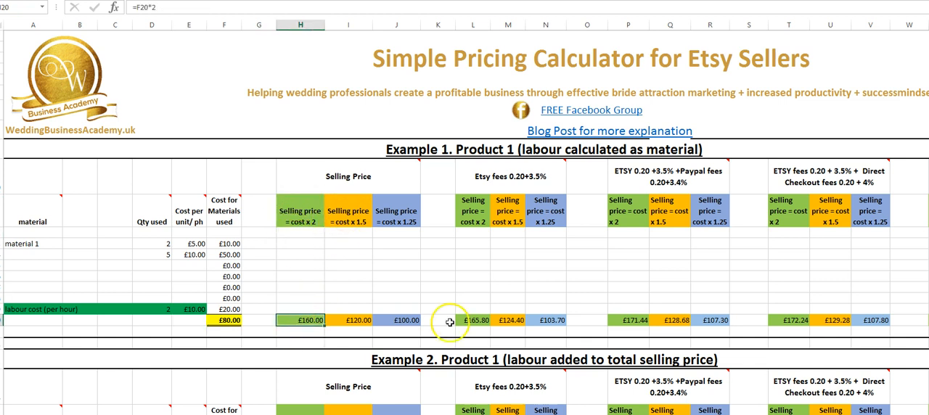
{"action": "left_click", "coordinate": [471, 321]}
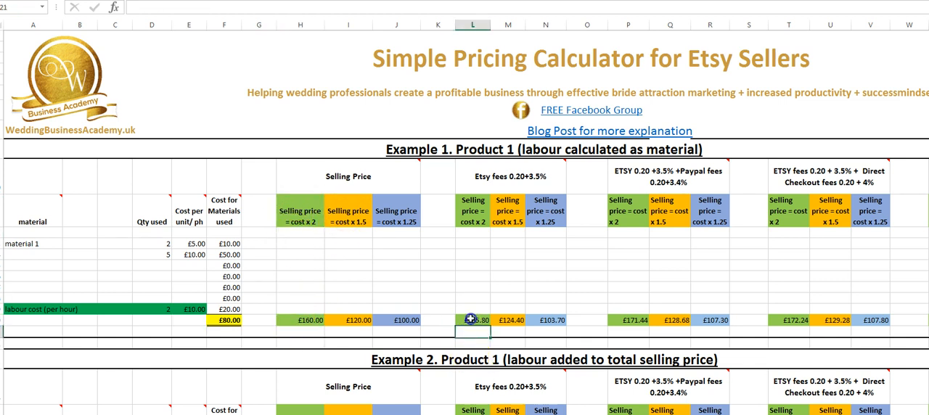
{"action": "left_click", "coordinate": [636, 324]}
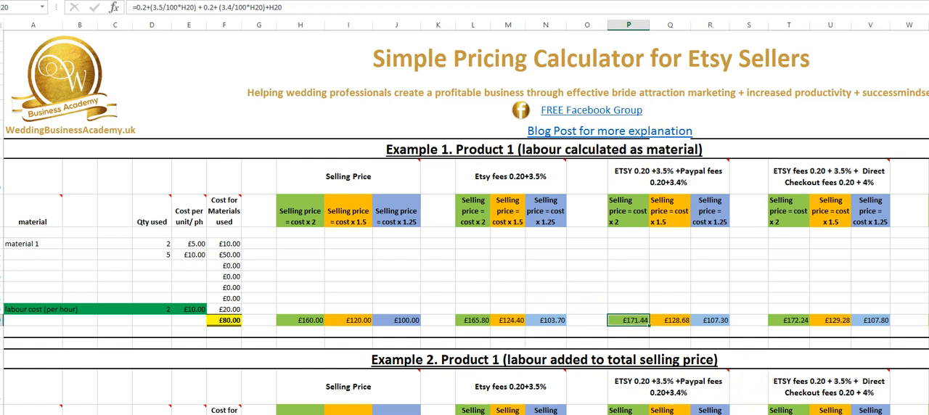
{"action": "scroll", "coordinate": [748, 396], "scroll_direction": "right", "scroll_amount": 2}
{"action": "scroll", "coordinate": [464, 218], "scroll_direction": "right", "scroll_amount": 3}
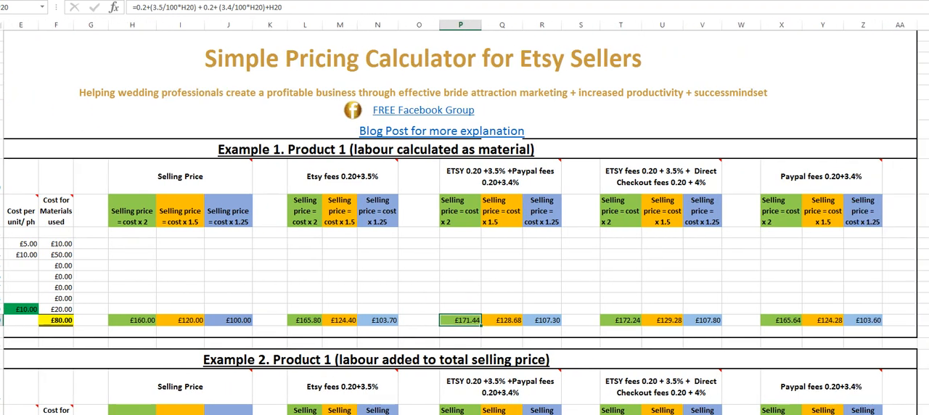
Step: Clear all the sample material names, from cardstock A4 to the last glue entry, in Example 2
{"action": "scroll", "coordinate": [332, 231], "scroll_direction": "down", "scroll_amount": 6}
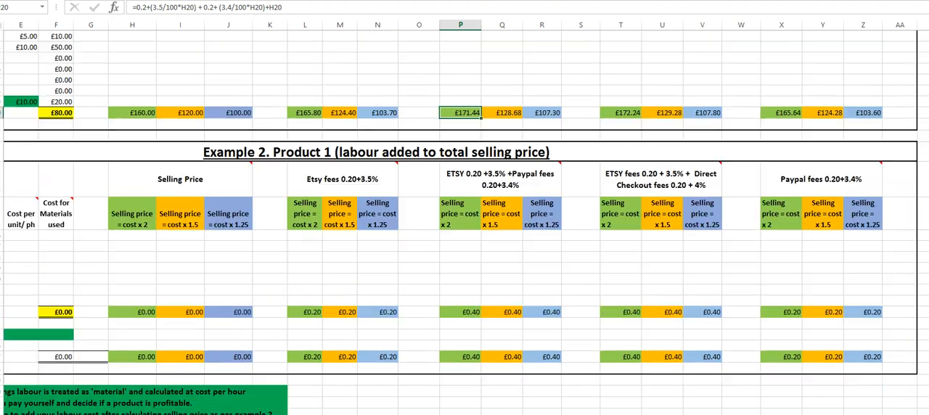
{"action": "scroll", "coordinate": [464, 218], "scroll_direction": "left", "scroll_amount": 1}
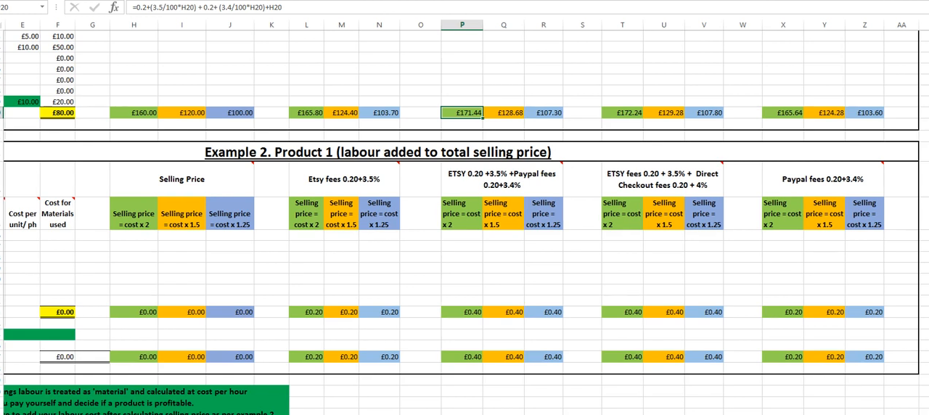
{"action": "scroll", "coordinate": [465, 218], "scroll_direction": "left", "scroll_amount": 4}
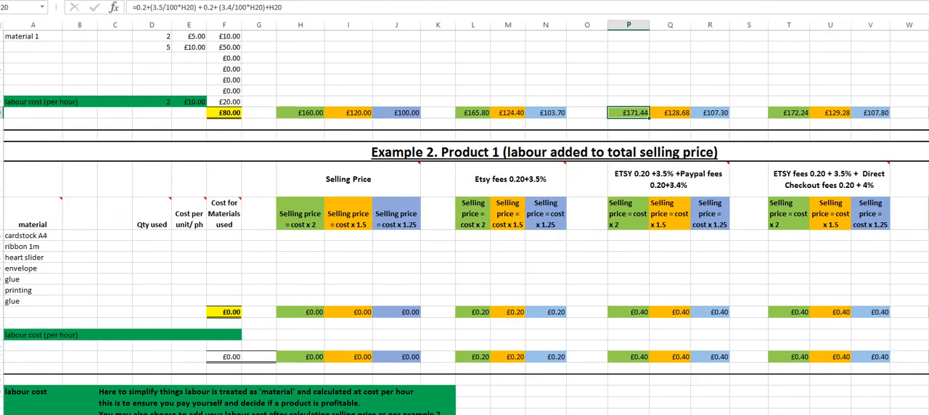
{"action": "scroll", "coordinate": [178, 301], "scroll_direction": "up", "scroll_amount": 3}
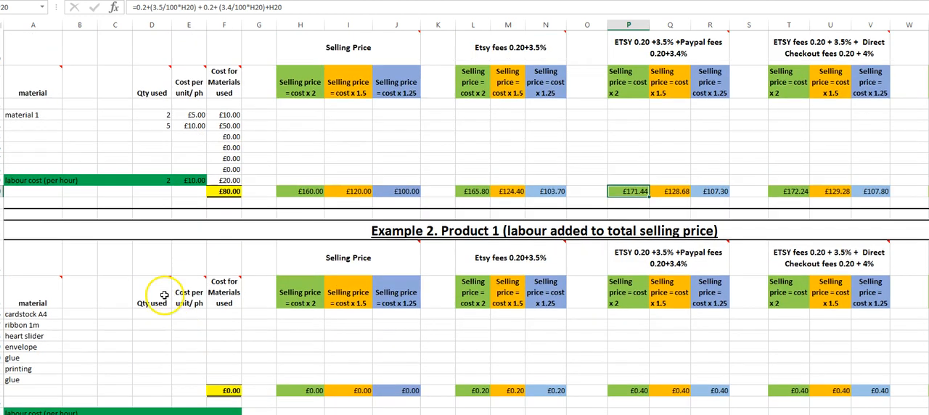
{"action": "left_click", "coordinate": [37, 317]}
{"action": "left_click_drag", "start_coordinate": [38, 315], "coordinate": [29, 377]}
{"action": "key", "text": "Delete"}
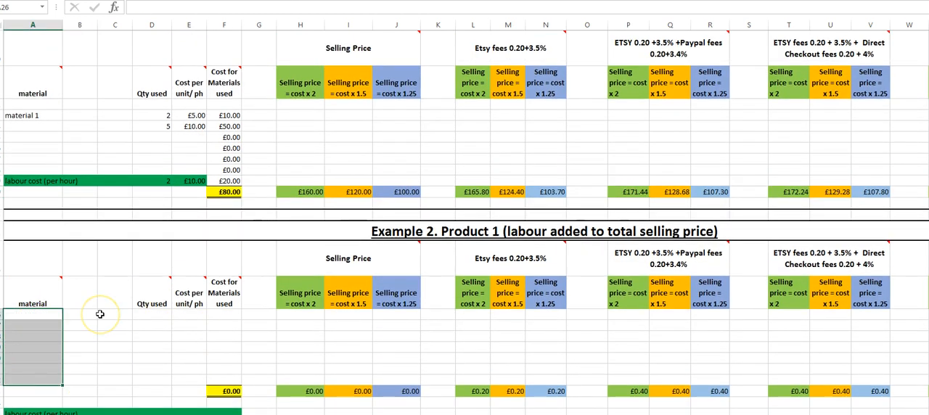
Step: Fill in Example 2's first material row with the name material, a quantity of 2 and a unit cost of £5.00
{"action": "left_click", "coordinate": [31, 316]}
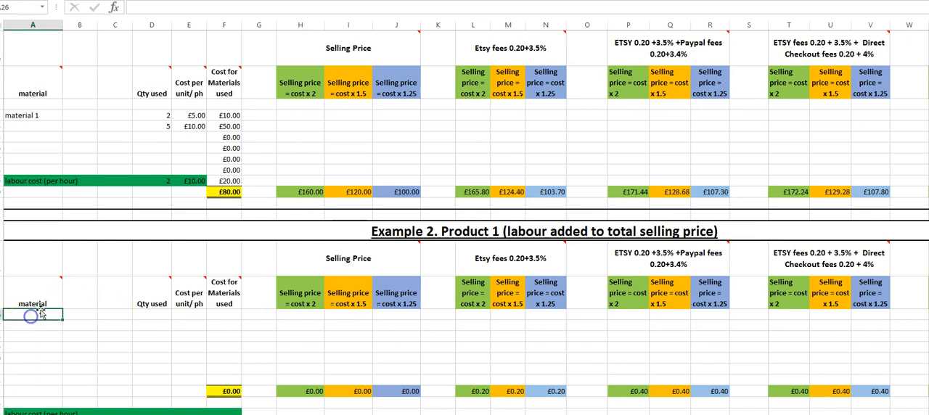
{"action": "type", "text": "material"}
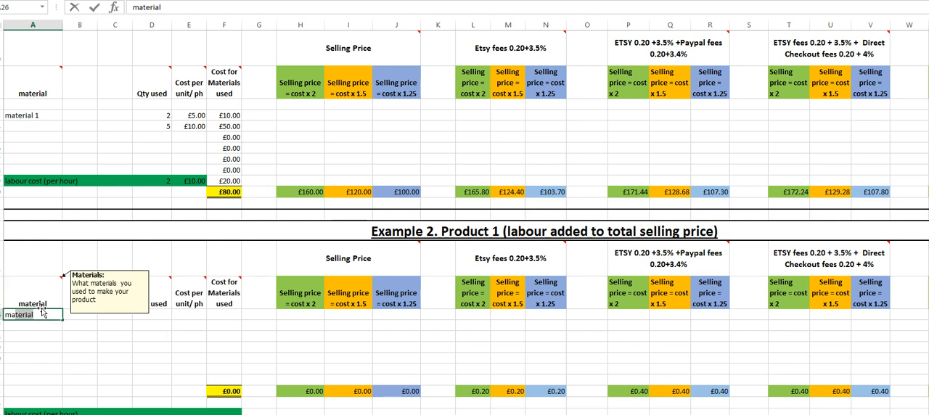
{"action": "left_click", "coordinate": [166, 316]}
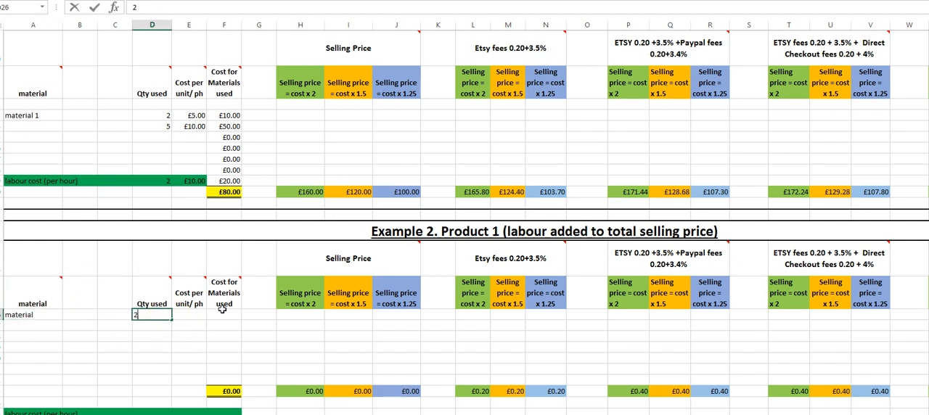
{"action": "type", "text": "2"}
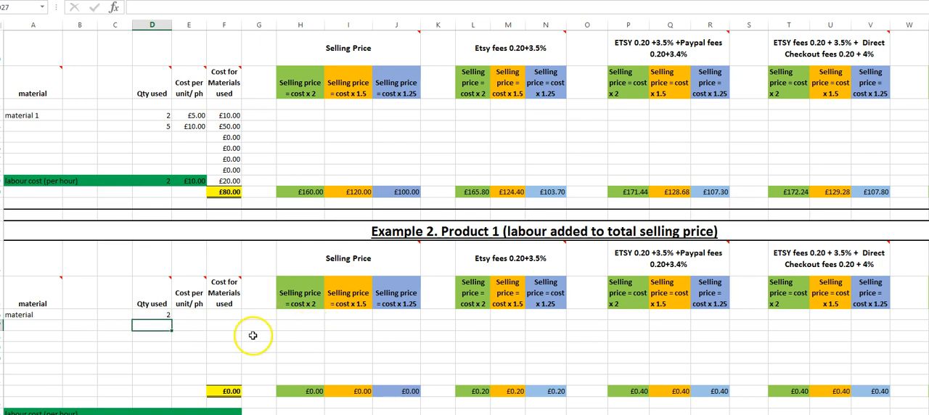
{"action": "left_click", "coordinate": [195, 314]}
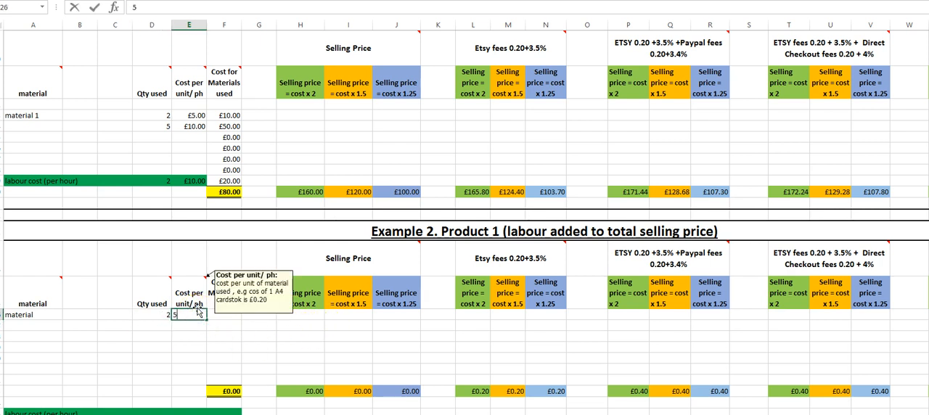
Step: Enter a quantity of 5 and a unit cost of £10.00 in Example 2's second material row
{"action": "left_click", "coordinate": [156, 324]}
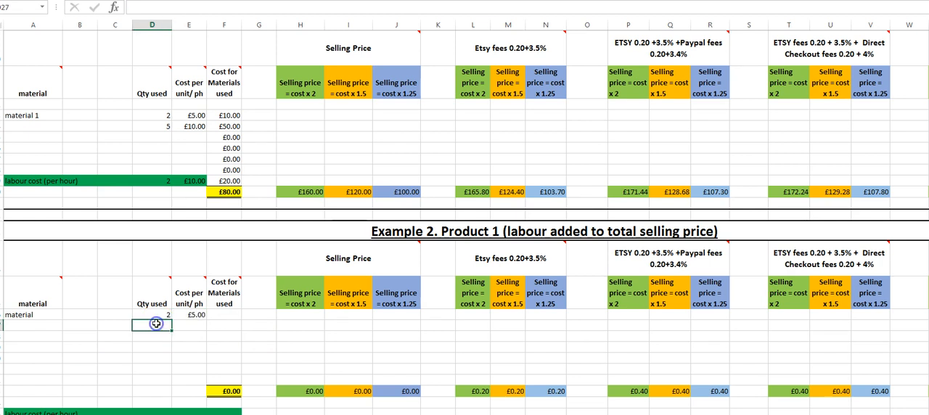
{"action": "type", "text": "5"}
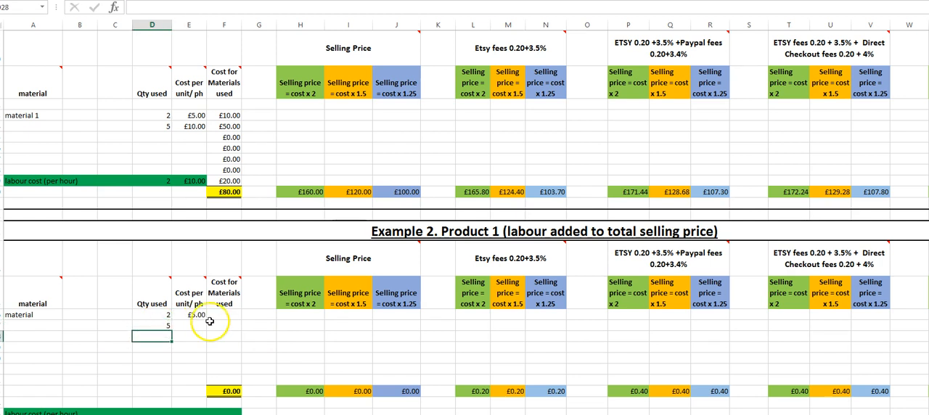
{"action": "left_click", "coordinate": [180, 326]}
{"action": "type", "text": "1"}
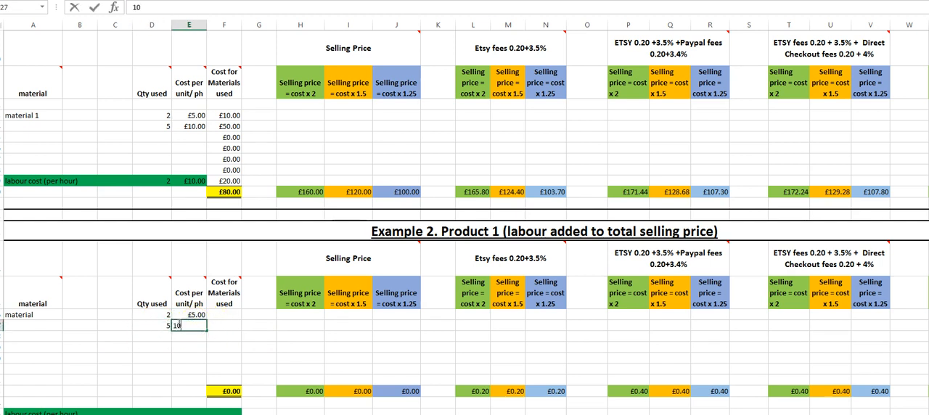
{"action": "type", "text": "0"}
{"action": "left_click", "coordinate": [184, 338]}
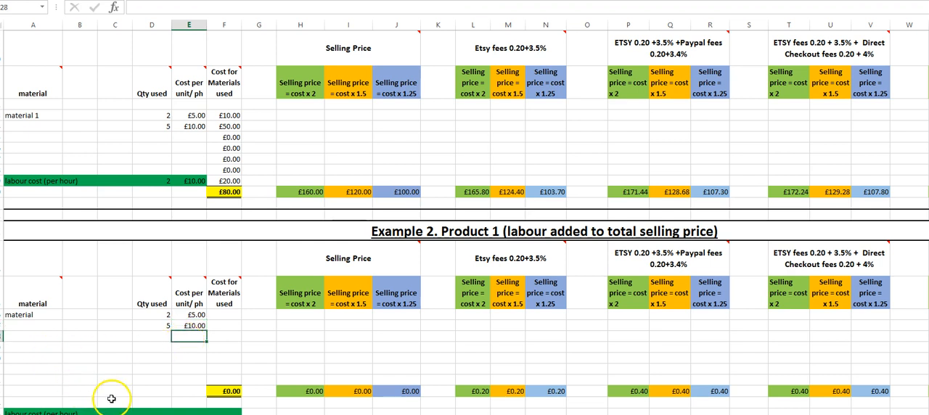
Step: Fill in Example 2's labour cost row with 2 hours at £10.00 per hour
{"action": "scroll", "coordinate": [116, 392], "scroll_direction": "down", "scroll_amount": 3}
{"action": "left_click", "coordinate": [160, 302]}
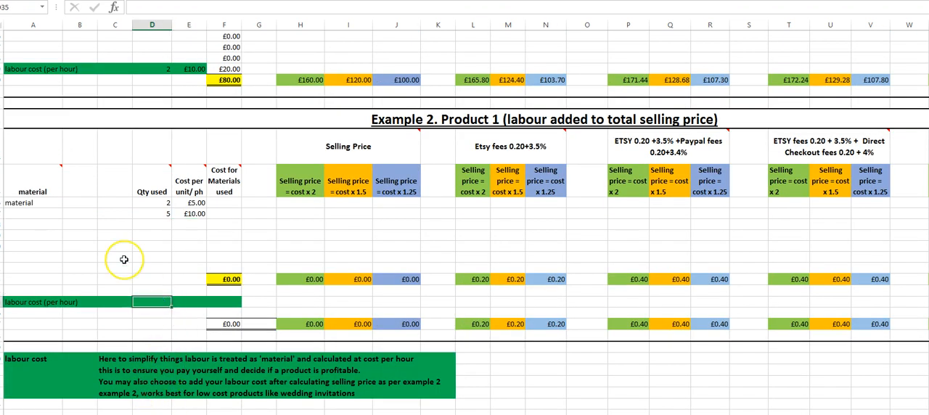
{"action": "type", "text": "2"}
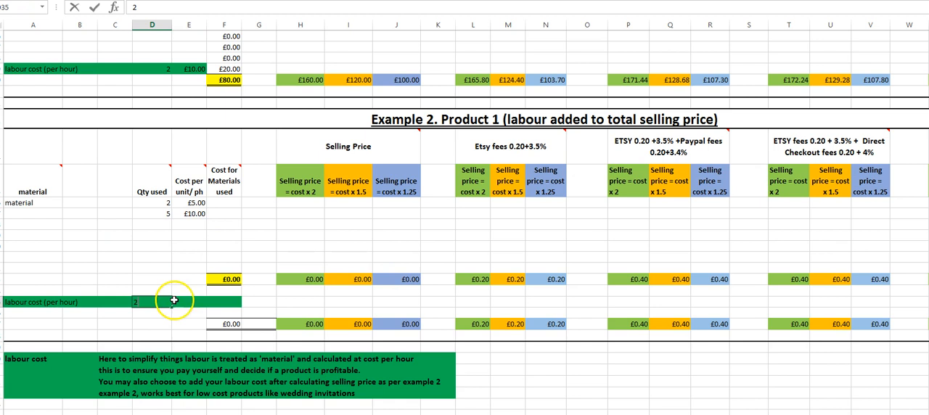
{"action": "left_click", "coordinate": [180, 302]}
{"action": "type", "text": "10"}
{"action": "left_click", "coordinate": [186, 313]}
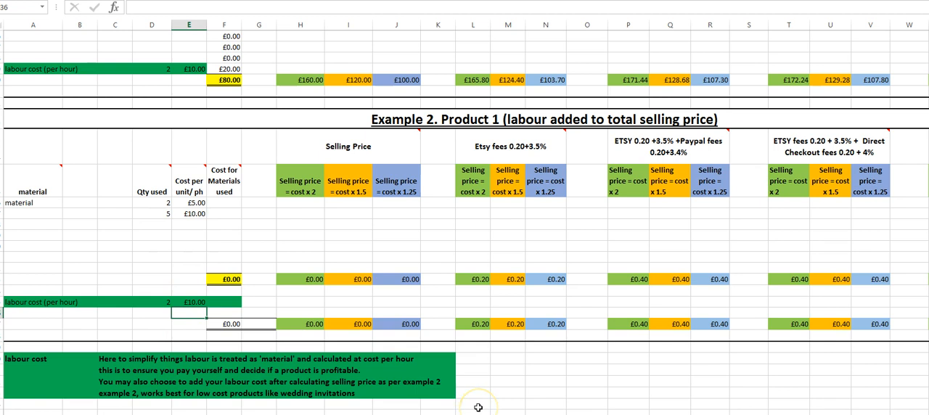
Step: Calculate the first material's cost in Example 2 with the formula =D26*E26 in cell F26
{"action": "left_click", "coordinate": [226, 204]}
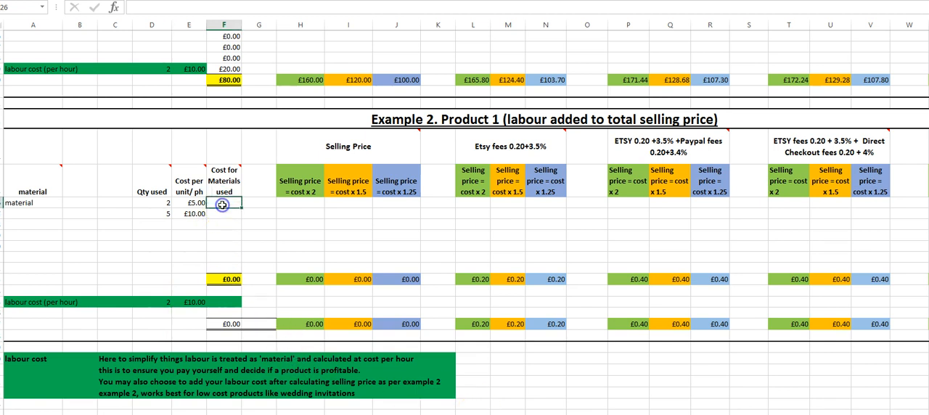
{"action": "scroll", "coordinate": [209, 257], "scroll_direction": "up", "scroll_amount": 1}
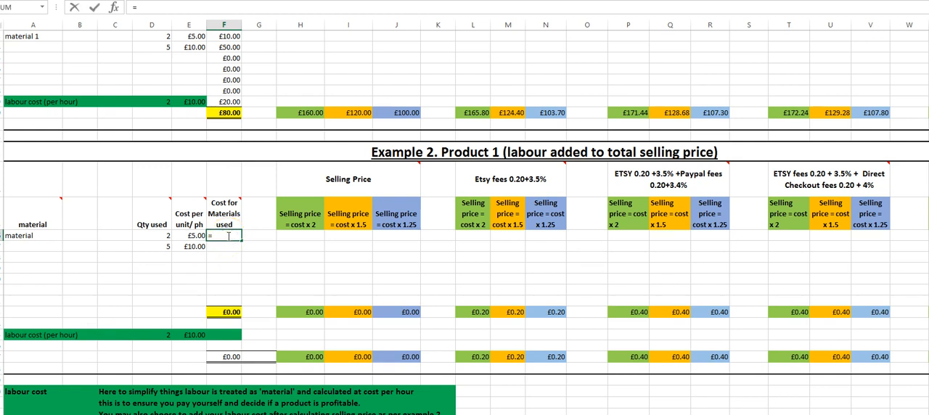
{"action": "left_click", "coordinate": [152, 234]}
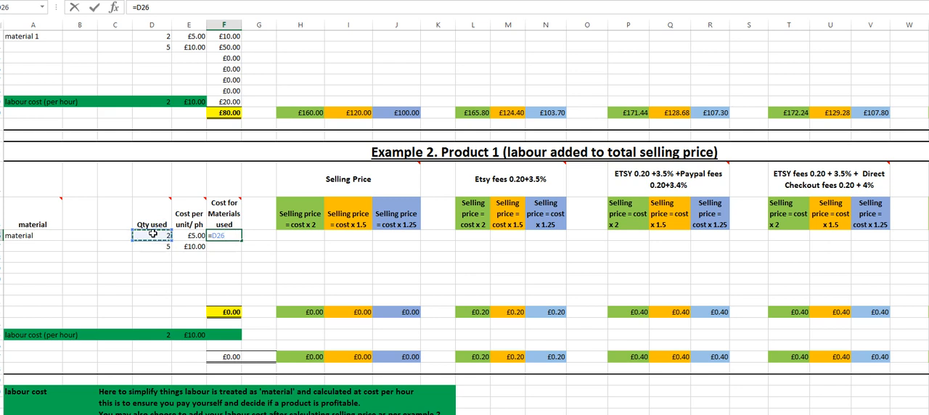
{"action": "left_click", "coordinate": [189, 236]}
{"action": "key", "text": "Return"}
Step: Copy the F26 material cost formula down through the remaining material rows to F32 in Example 2
{"action": "left_click", "coordinate": [236, 232]}
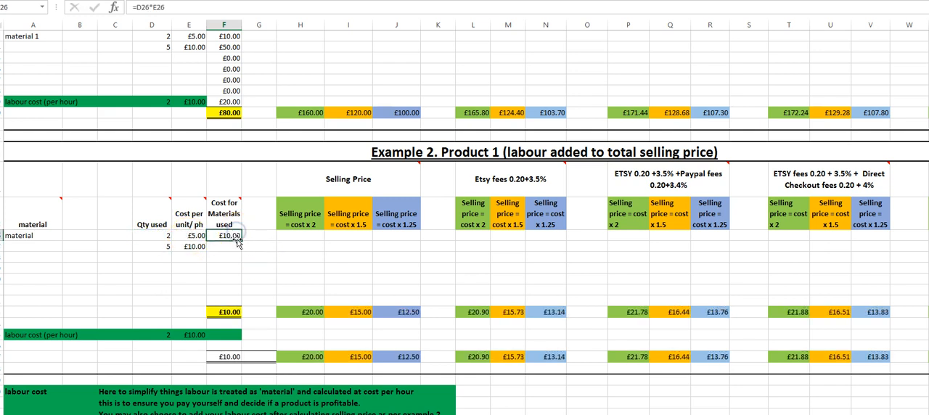
{"action": "left_click_drag", "start_coordinate": [242, 241], "coordinate": [247, 292]}
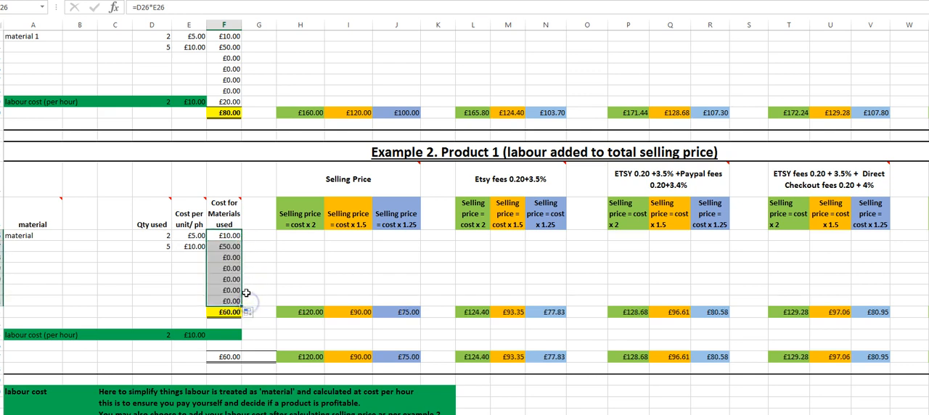
{"action": "left_click", "coordinate": [293, 246]}
Step: Calculate Example 2's labour cost with the formula =D35*E35 in cell F35
{"action": "left_click", "coordinate": [218, 339]}
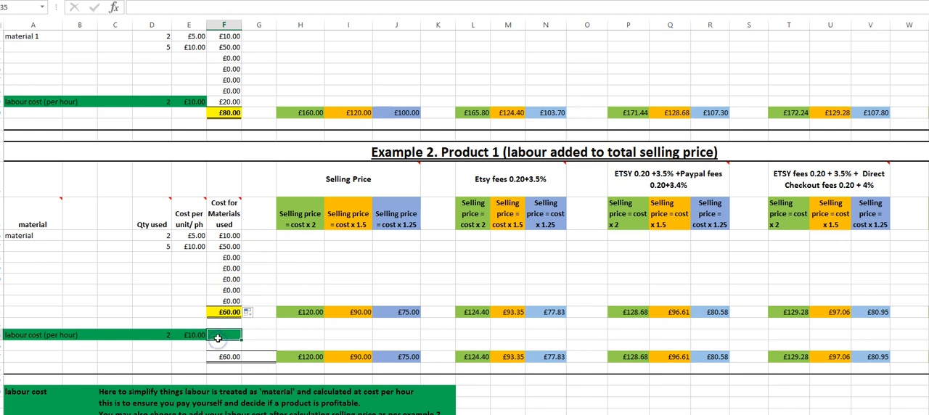
{"action": "type", "text": "="}
{"action": "left_click", "coordinate": [166, 335]}
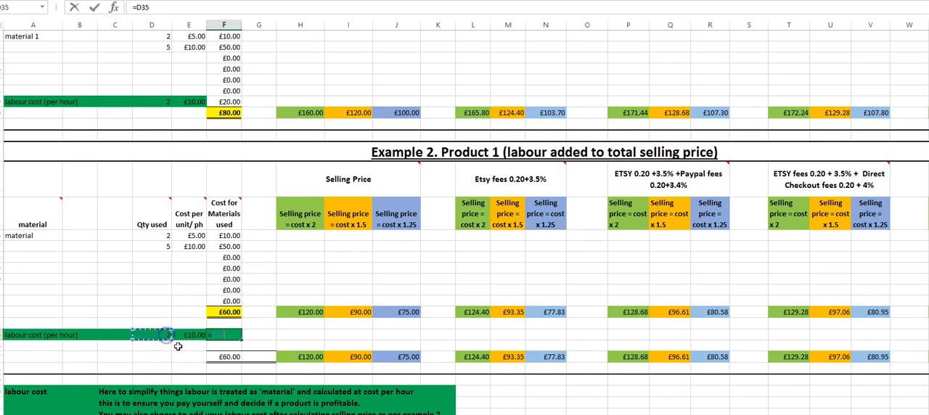
{"action": "type", "text": "*"}
{"action": "left_click", "coordinate": [193, 334]}
{"action": "key", "text": "Return"}
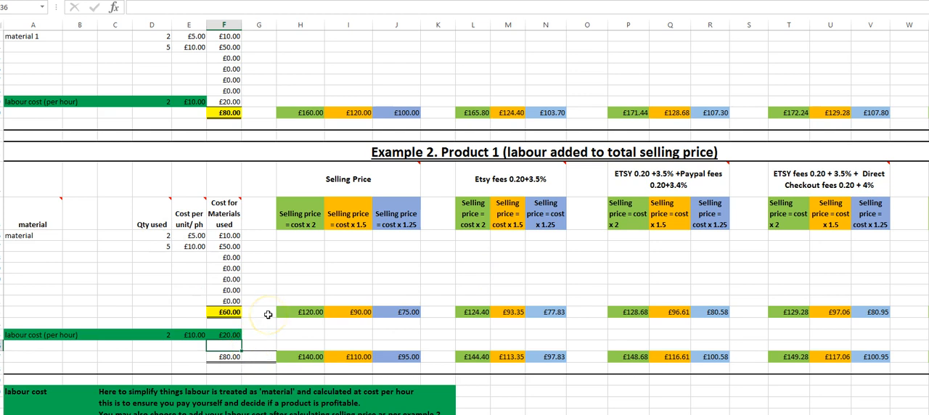
Step: Examine how Example 2's final selling price and Etsy fee formulas add the labour cost, and check the labour row
{"action": "left_click", "coordinate": [256, 335]}
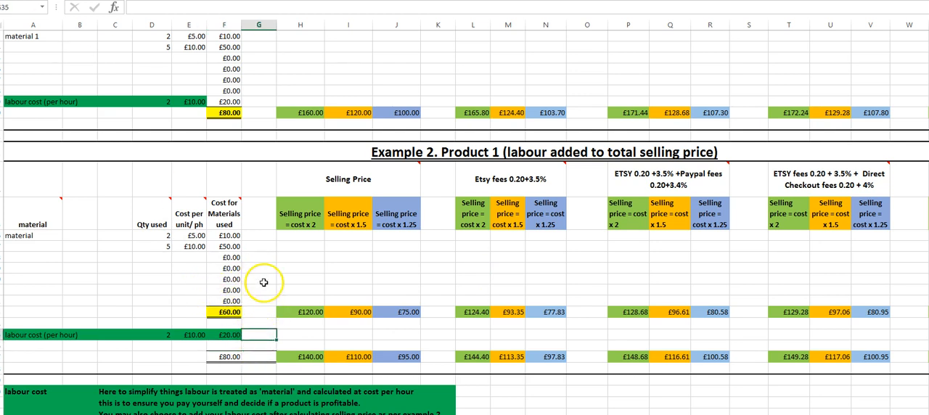
{"action": "left_click", "coordinate": [300, 344]}
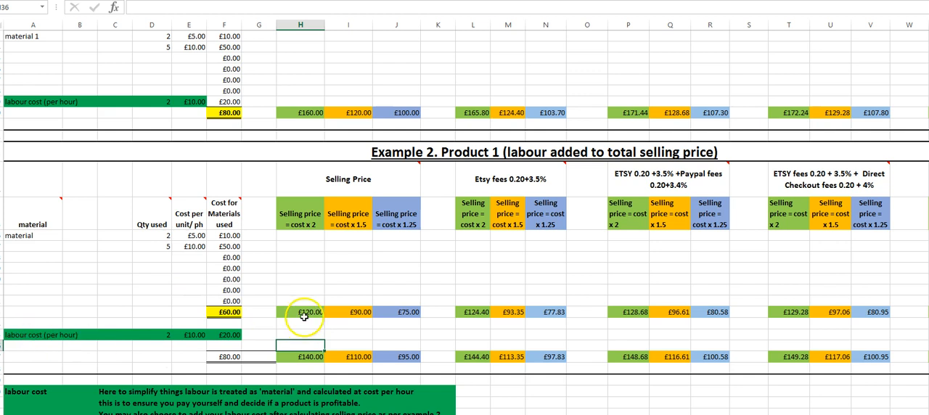
{"action": "left_click", "coordinate": [307, 355]}
{"action": "left_click", "coordinate": [336, 357]}
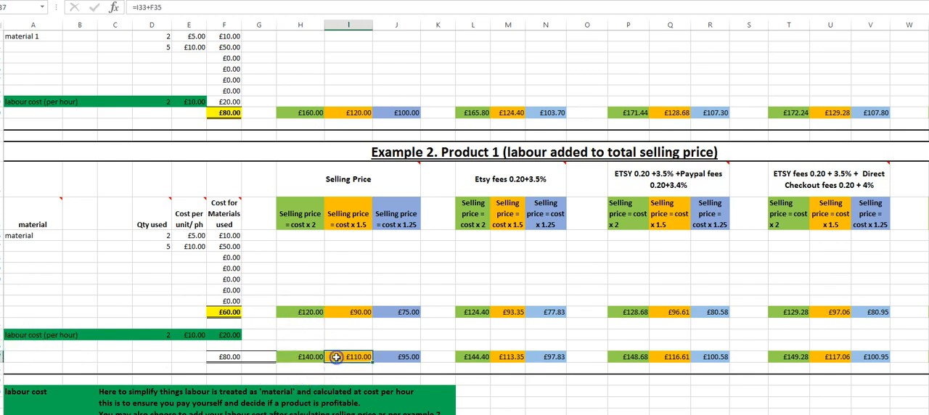
{"action": "left_click", "coordinate": [387, 359]}
{"action": "left_click", "coordinate": [541, 359]}
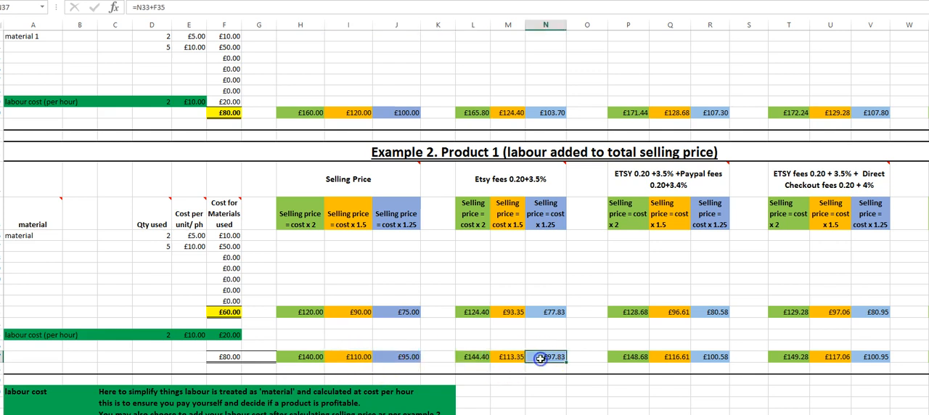
{"action": "left_click", "coordinate": [79, 336]}
{"action": "left_click", "coordinate": [179, 338]}
{"action": "left_click", "coordinate": [231, 335]}
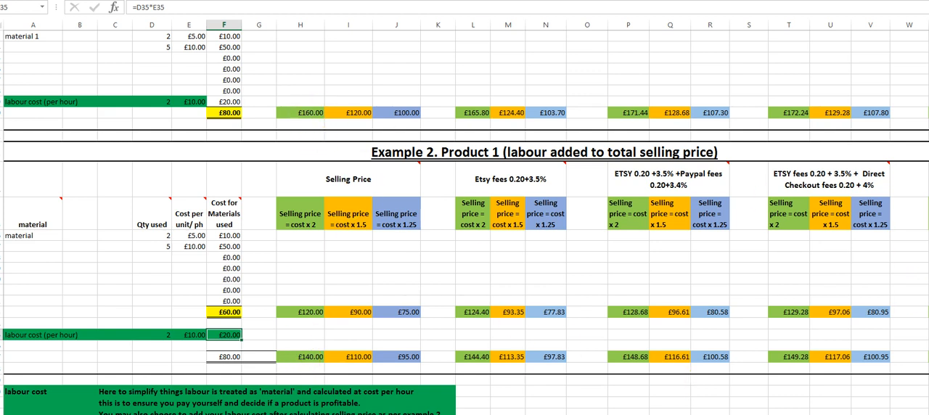
Step: Compare the cost x 2 price formulas including Etsy and Direct Checkout fees in Example 1 and Example 2
{"action": "scroll", "coordinate": [614, 212], "scroll_direction": "right", "scroll_amount": 4}
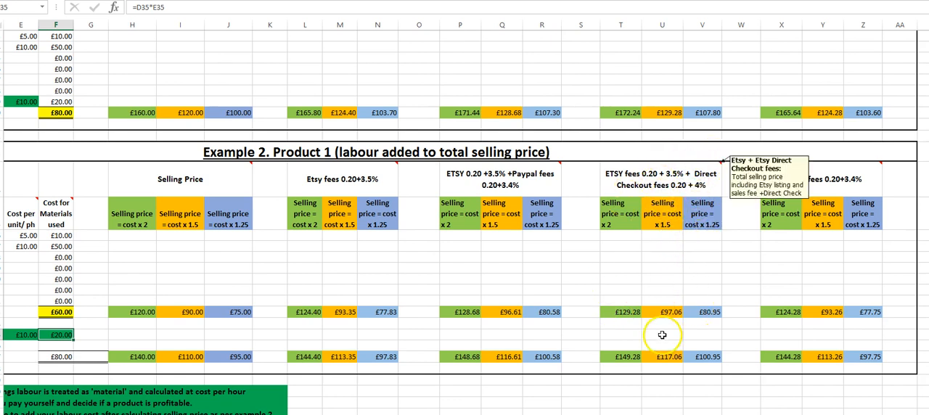
{"action": "left_click", "coordinate": [623, 113]}
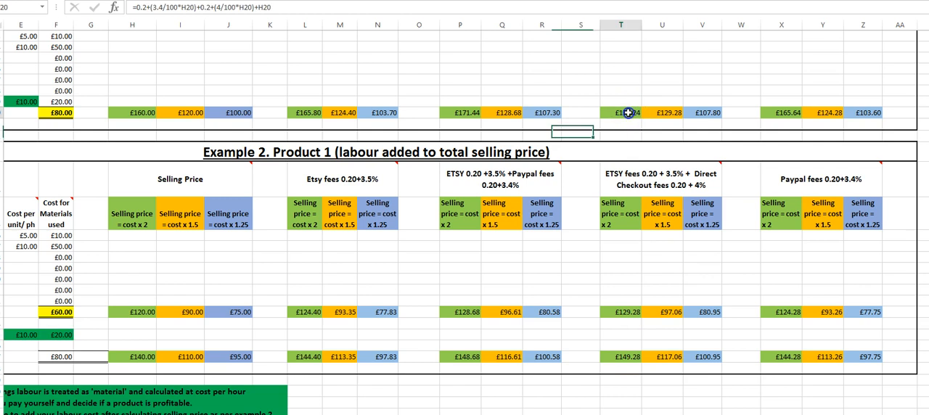
{"action": "left_click", "coordinate": [615, 357]}
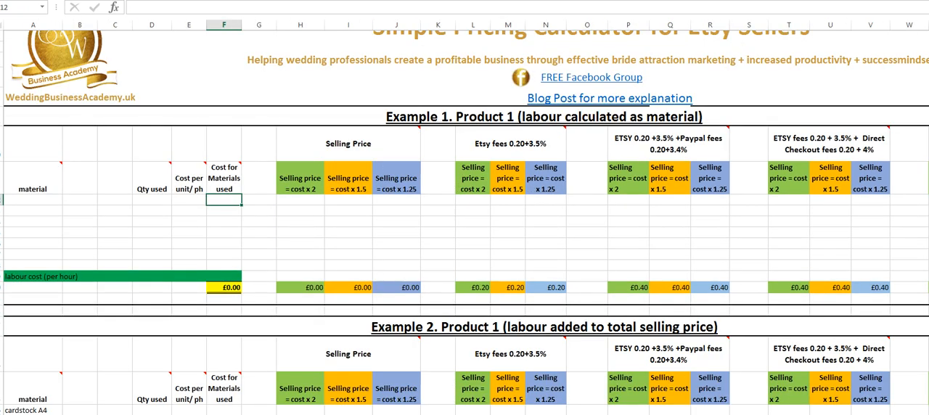
Step: Save the Etsy-Simple-pricing-calculator workbook under its existing name
{"action": "scroll", "coordinate": [121, 193], "scroll_direction": "up", "scroll_amount": 1}
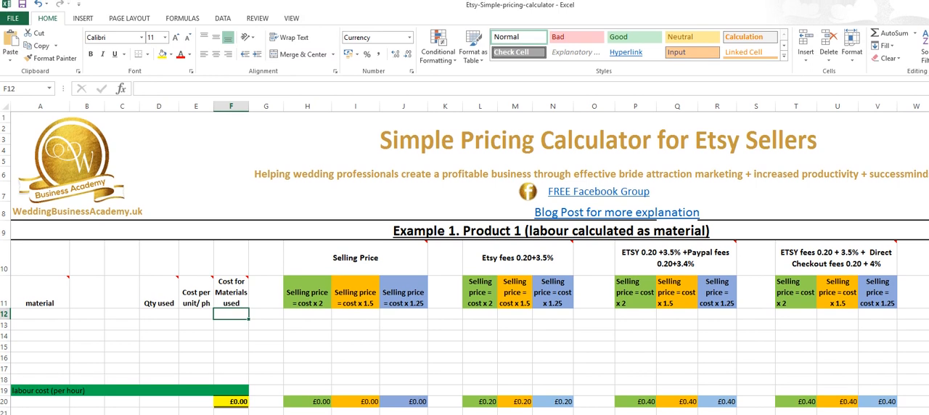
{"action": "left_click", "coordinate": [24, 7]}
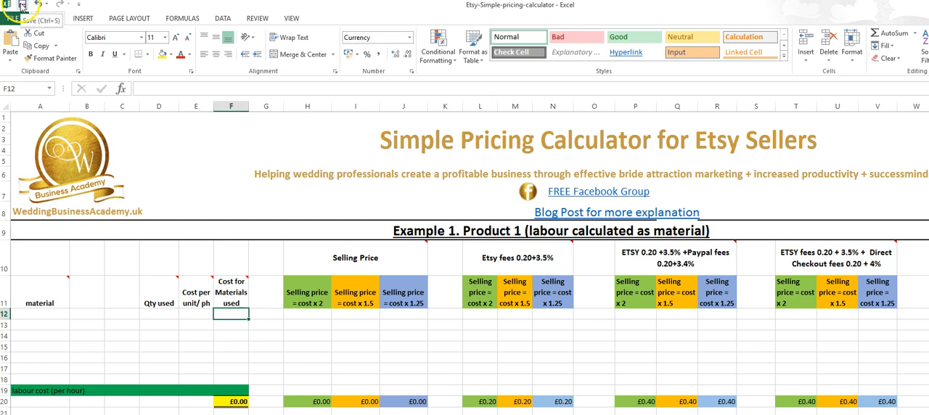
{"action": "left_click", "coordinate": [24, 6]}
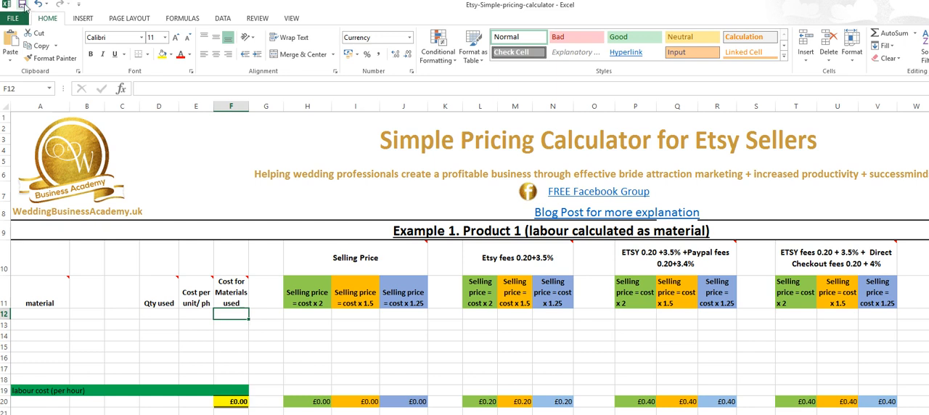
{"action": "left_click", "coordinate": [25, 7]}
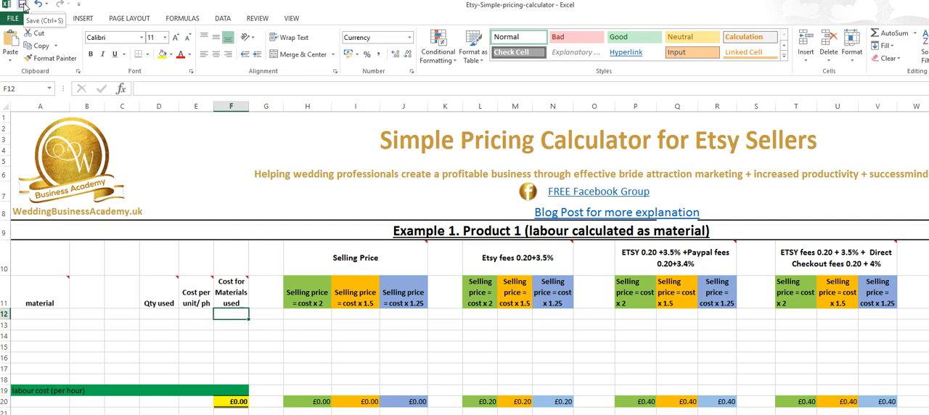
{"action": "left_click", "coordinate": [13, 18]}
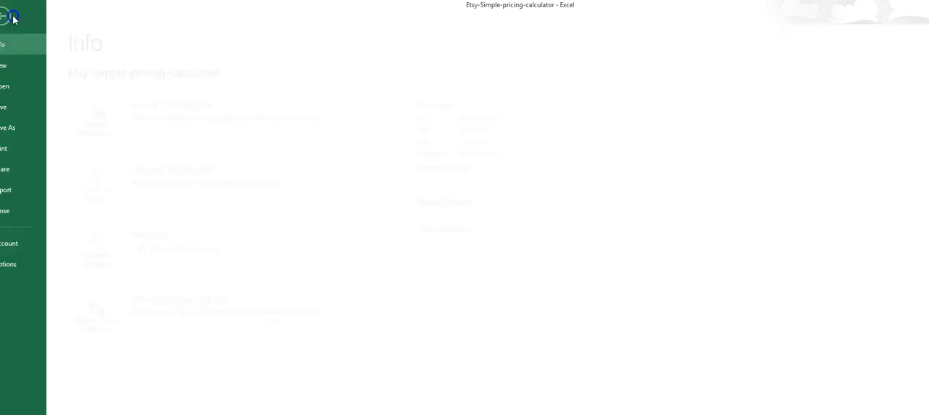
{"action": "left_click", "coordinate": [33, 102]}
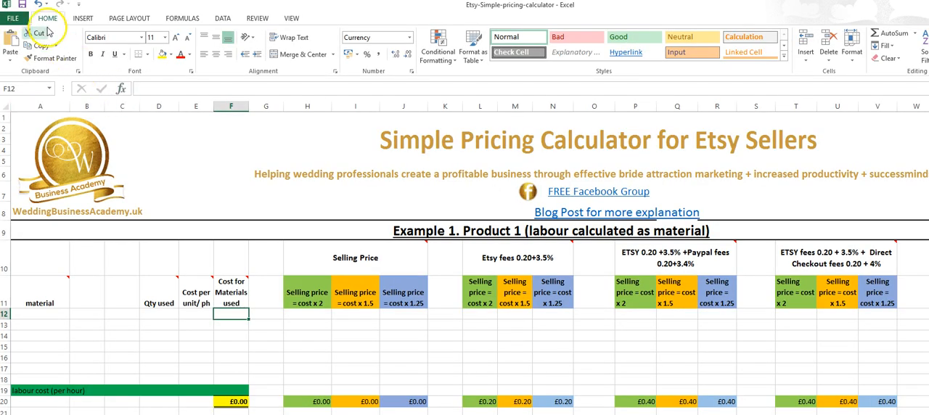
{"action": "left_click", "coordinate": [15, 19]}
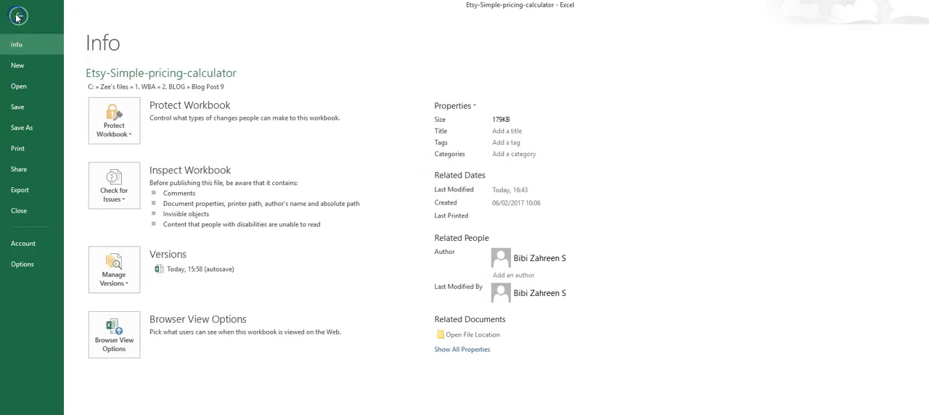
{"action": "left_click", "coordinate": [30, 128]}
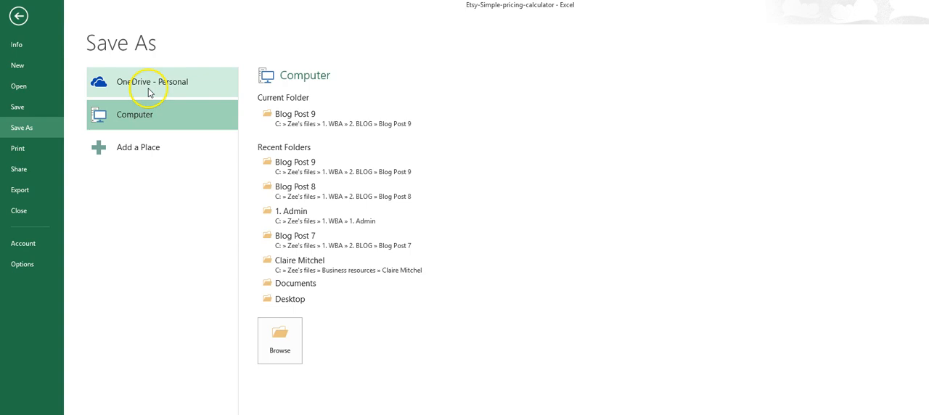
{"action": "left_click", "coordinate": [283, 336]}
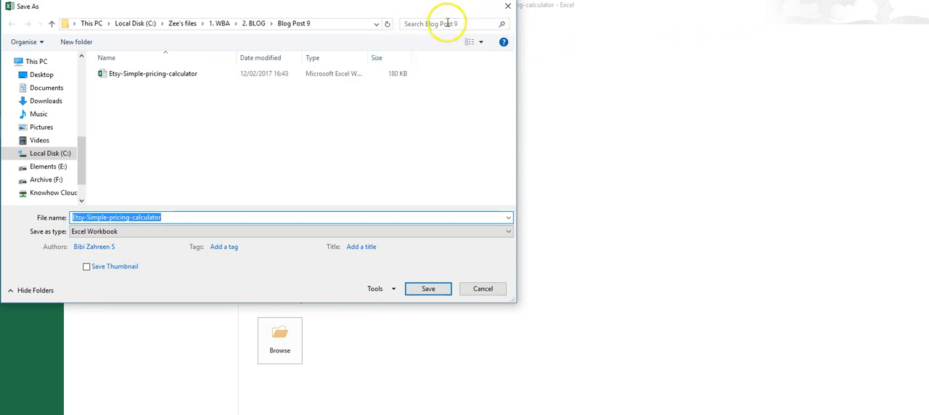
{"action": "left_click", "coordinate": [508, 6]}
{"action": "left_click", "coordinate": [20, 16]}
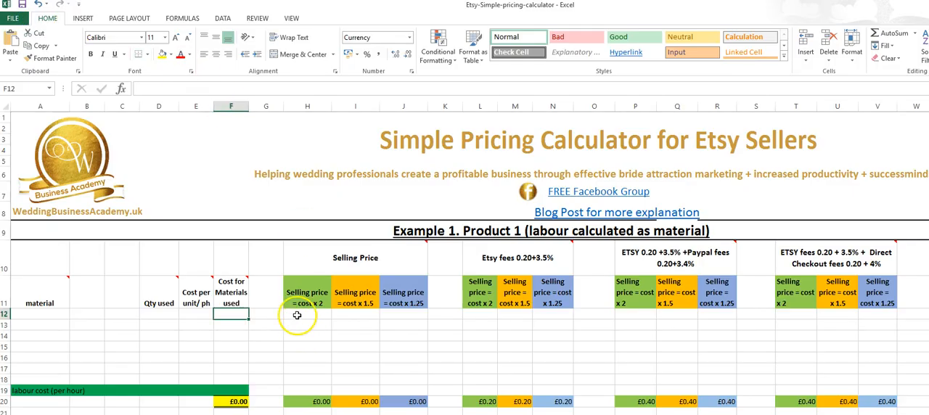
Step: Rename the Product name sheet as "product 1"
{"action": "scroll", "coordinate": [302, 295], "scroll_direction": "down", "scroll_amount": 3}
{"action": "scroll", "coordinate": [302, 294], "scroll_direction": "down", "scroll_amount": 2}
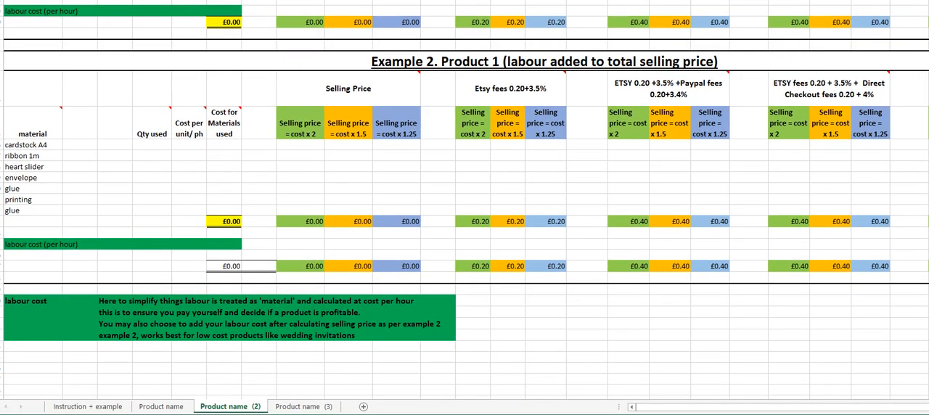
{"action": "left_click", "coordinate": [90, 407]}
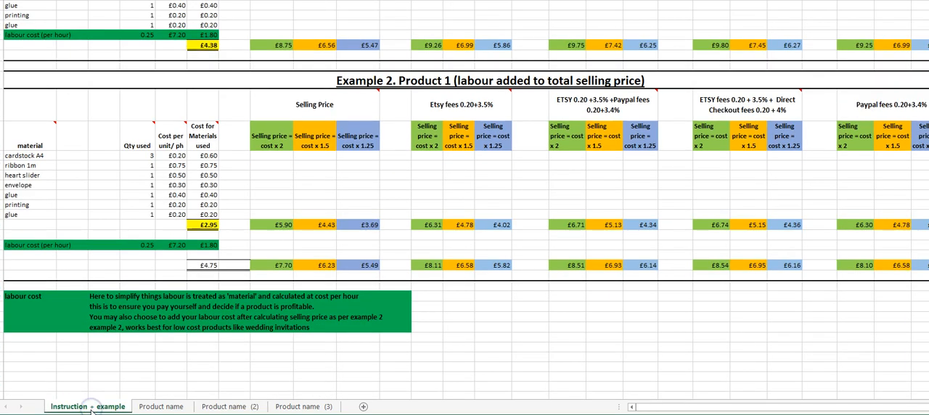
{"action": "scroll", "coordinate": [203, 293], "scroll_direction": "up", "scroll_amount": 2}
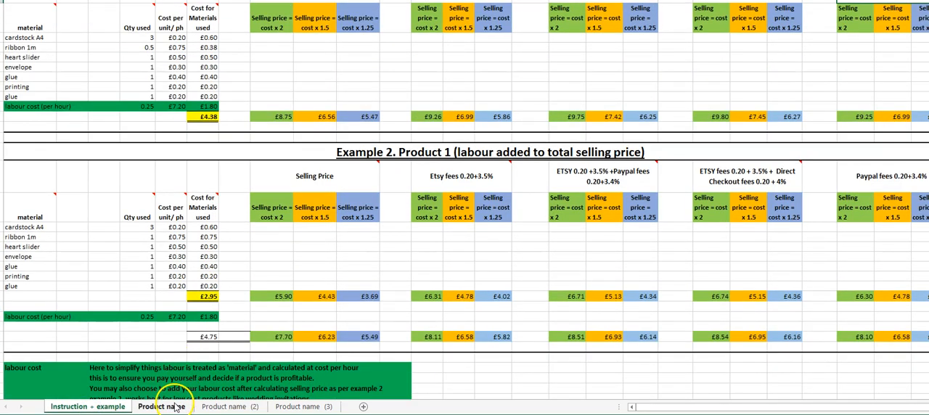
{"action": "left_click", "coordinate": [174, 407]}
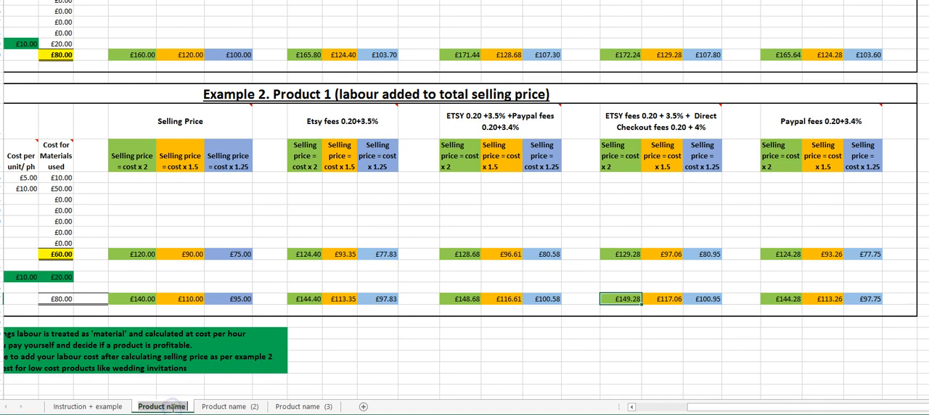
{"action": "key", "text": "BackSpace"}
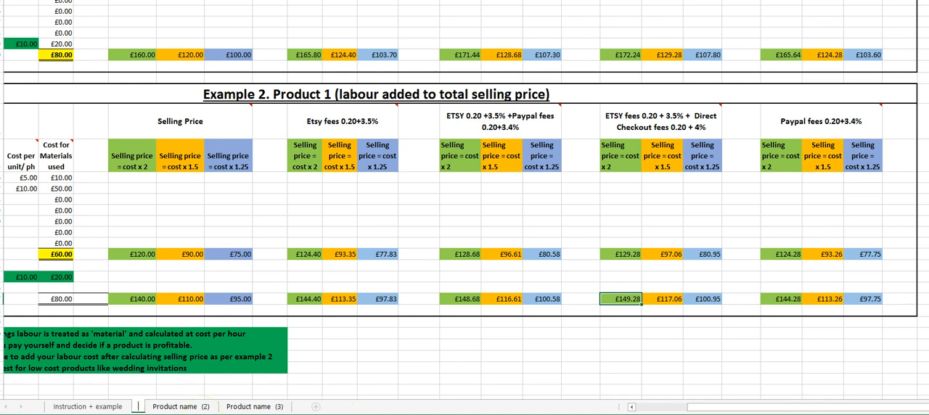
{"action": "type", "text": "por"}
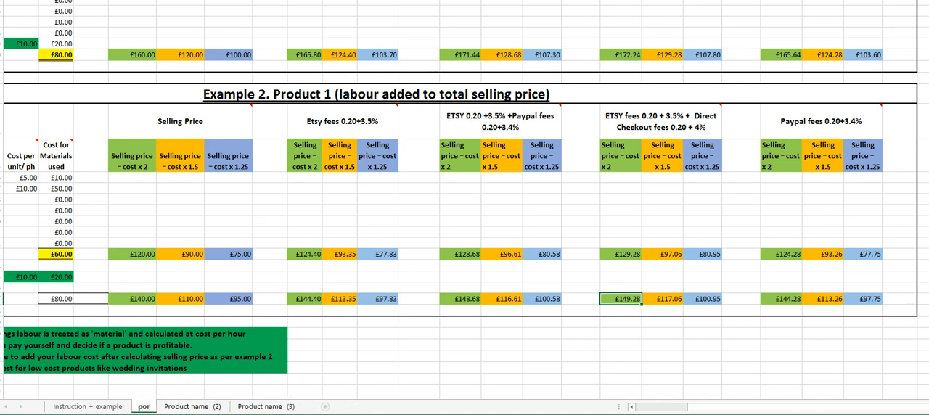
{"action": "type", "text": "oduc"}
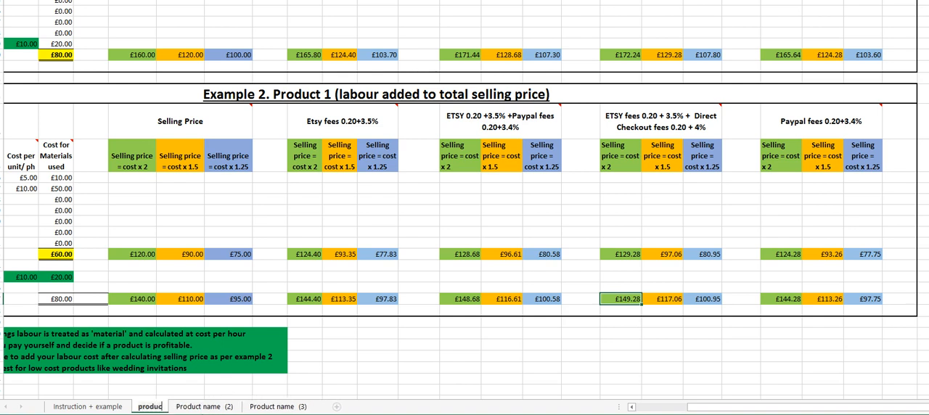
{"action": "type", "text": "t 1"}
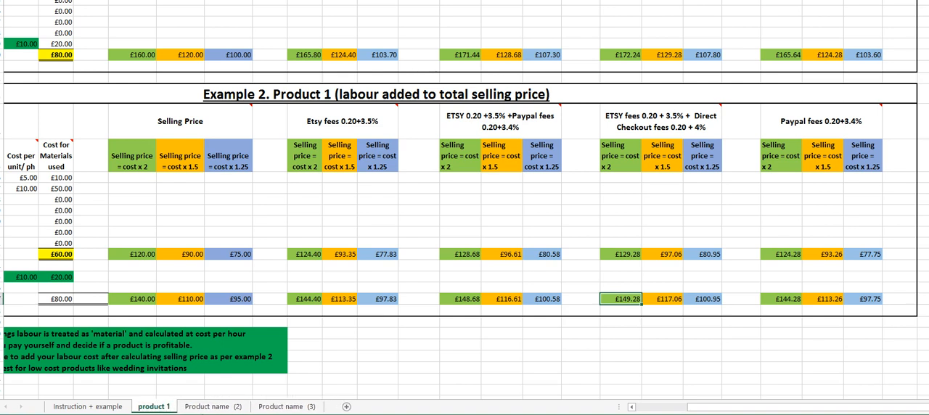
{"action": "key", "text": "Return"}
Step: Create a copy of the Instruction + example sheet in the same workbook, placed before the original
{"action": "left_click", "coordinate": [212, 409]}
{"action": "left_click", "coordinate": [215, 409]}
{"action": "left_click", "coordinate": [153, 408]}
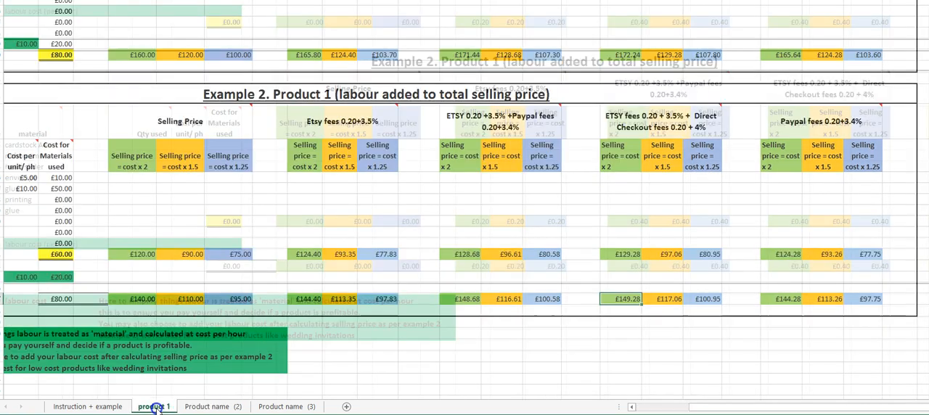
{"action": "left_click", "coordinate": [94, 409]}
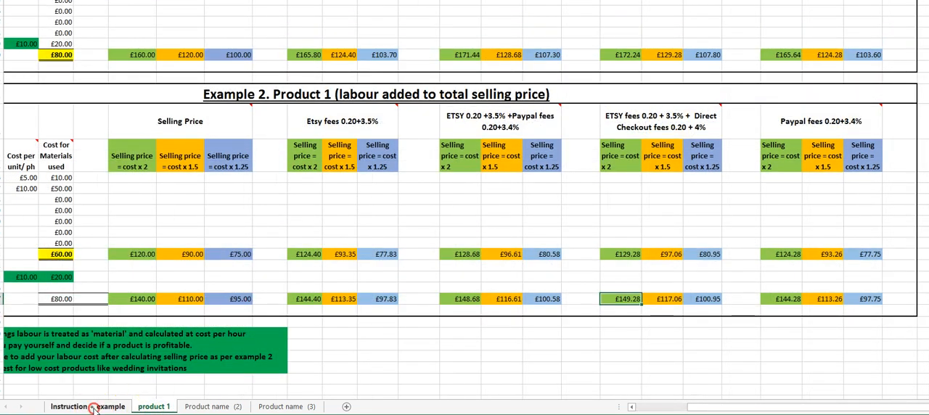
{"action": "right_click", "coordinate": [94, 409]}
{"action": "right_click", "coordinate": [77, 408]}
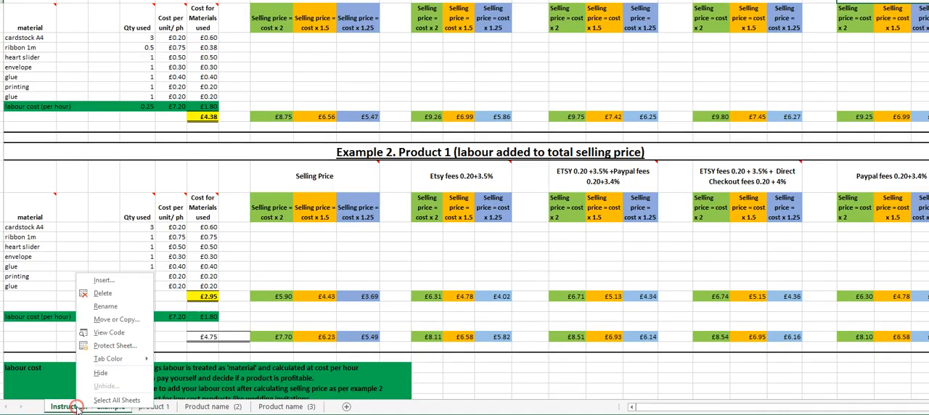
{"action": "left_click", "coordinate": [128, 314]}
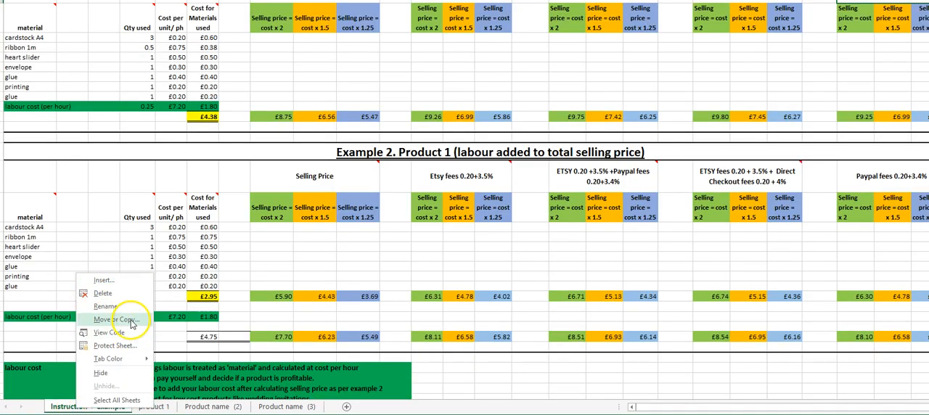
{"action": "left_click", "coordinate": [61, 360]}
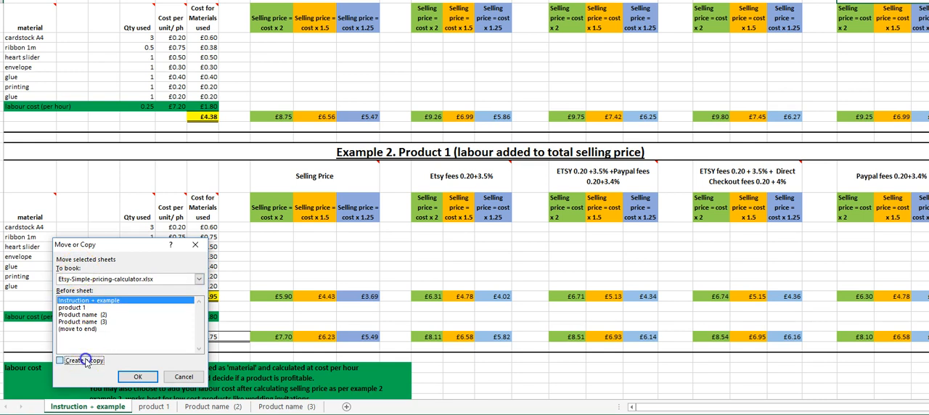
{"action": "left_click", "coordinate": [147, 381]}
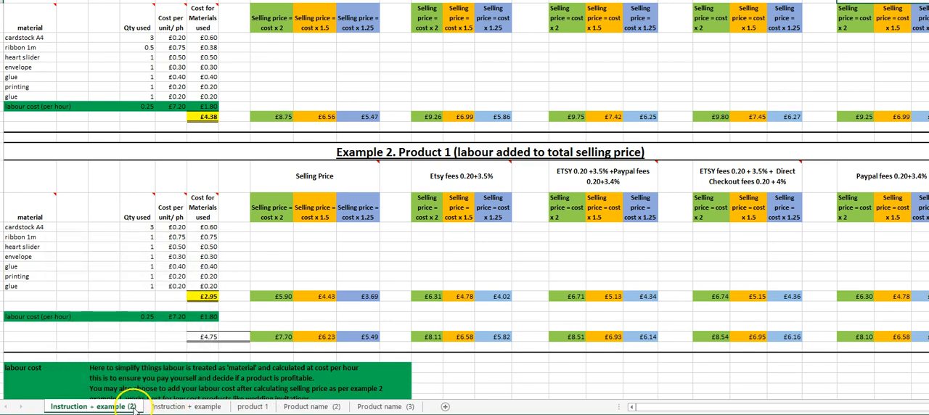
Step: Rename the copied Instruction + example sheet as "name it"
{"action": "left_click_drag", "start_coordinate": [155, 407], "coordinate": [109, 409]}
{"action": "left_click", "coordinate": [110, 407]}
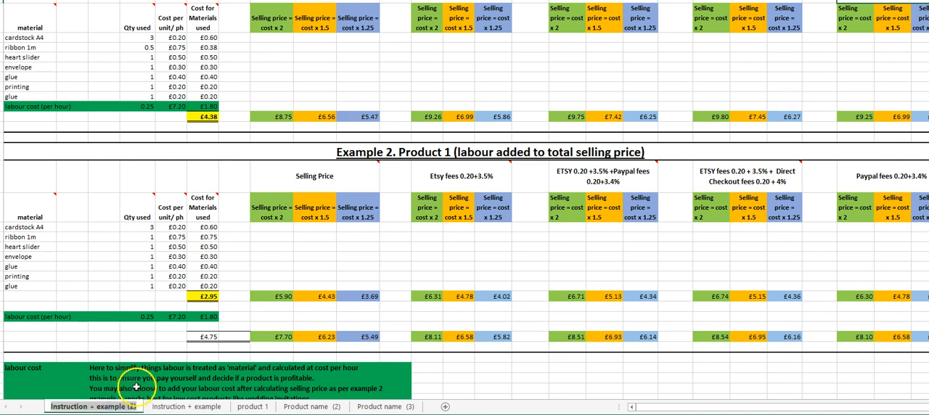
{"action": "key", "text": "BackSpace"}
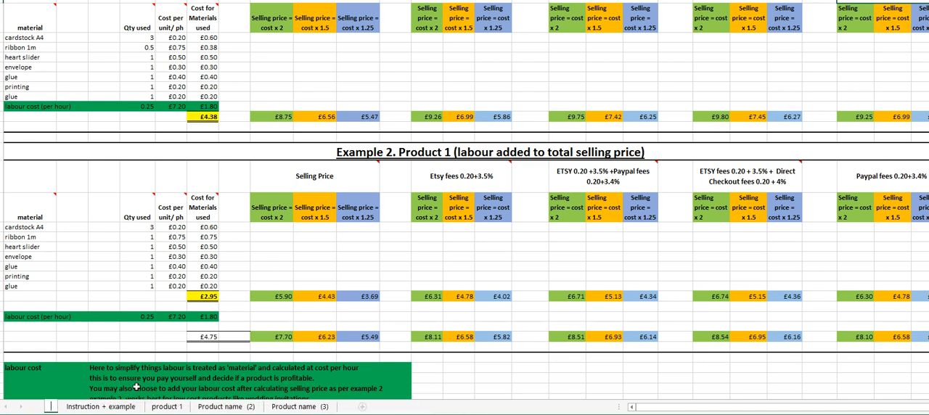
{"action": "type", "text": "name it"}
{"action": "key", "text": "Return"}
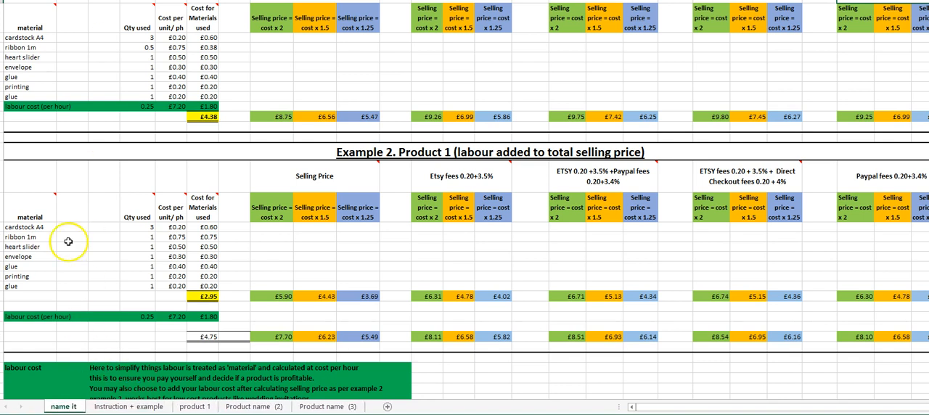
Step: Look over the copied sheet, from the labour cost note below Example 2 back up to Example 1 and the title
{"action": "left_click", "coordinate": [61, 407]}
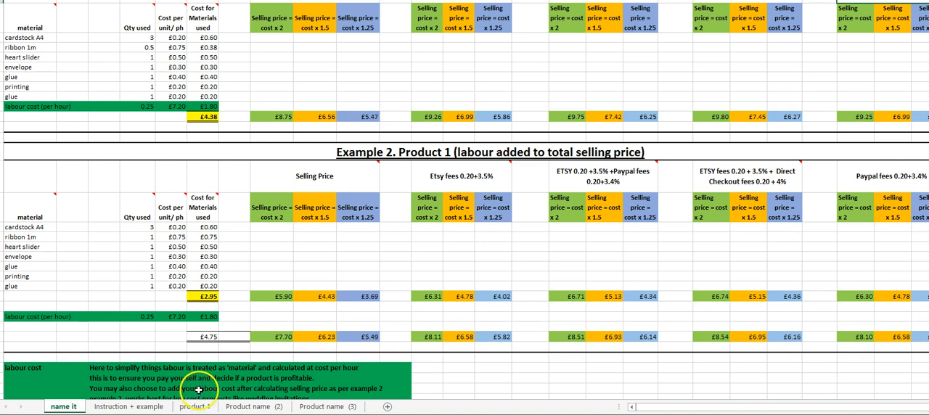
{"action": "scroll", "coordinate": [198, 388], "scroll_direction": "down", "scroll_amount": 4}
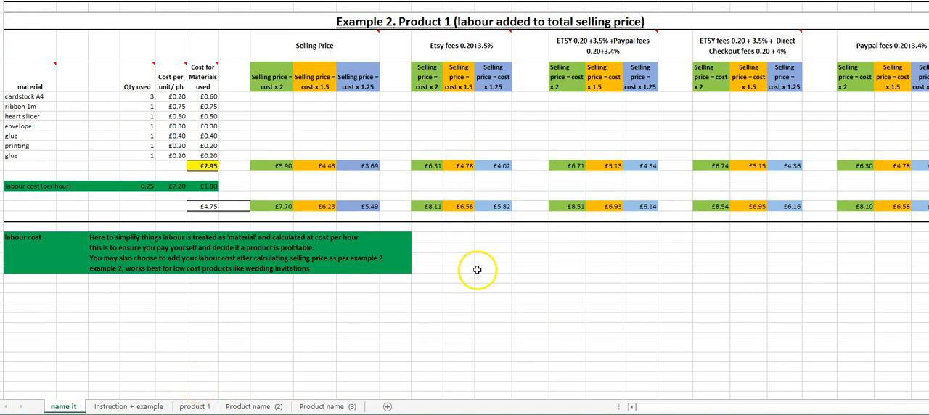
{"action": "scroll", "coordinate": [477, 269], "scroll_direction": "down", "scroll_amount": 3}
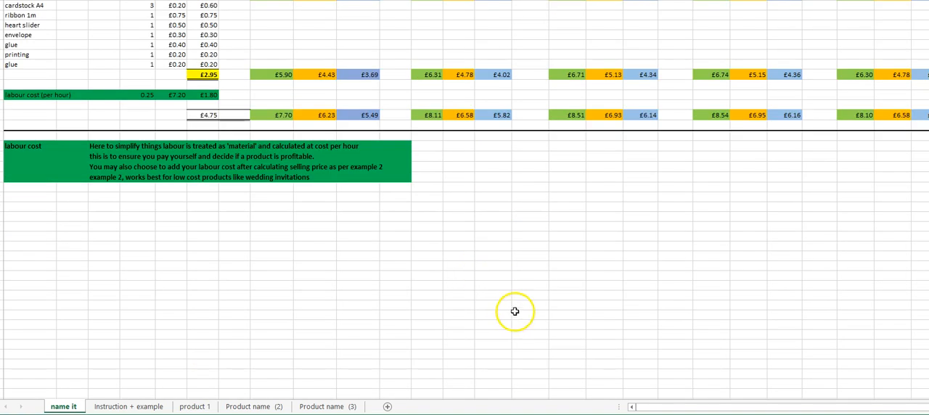
{"action": "scroll", "coordinate": [508, 301], "scroll_direction": "up", "scroll_amount": 5}
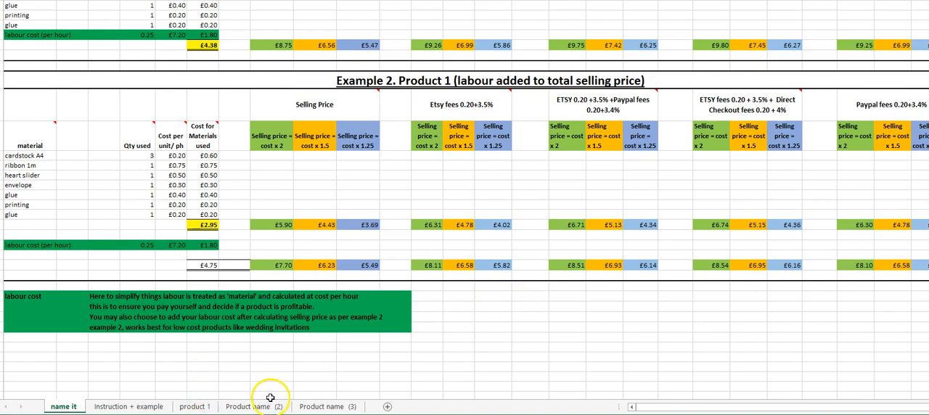
{"action": "scroll", "coordinate": [560, 371], "scroll_direction": "up", "scroll_amount": 1}
{"action": "scroll", "coordinate": [560, 371], "scroll_direction": "up", "scroll_amount": 5}
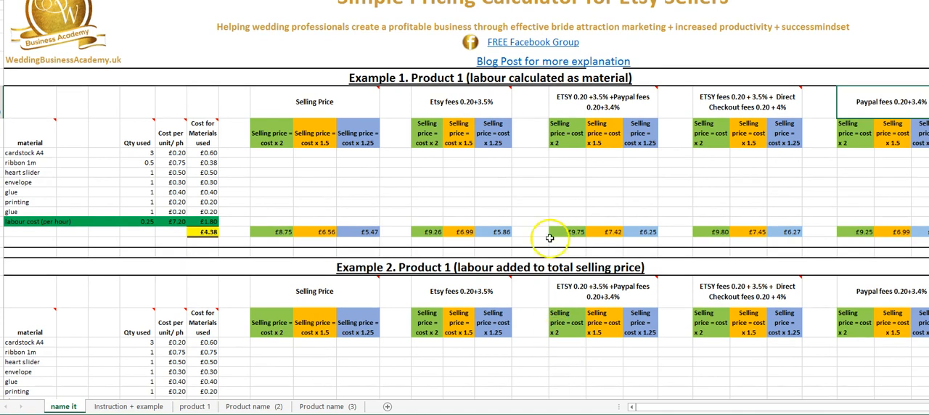
{"action": "left_click", "coordinate": [534, 8]}
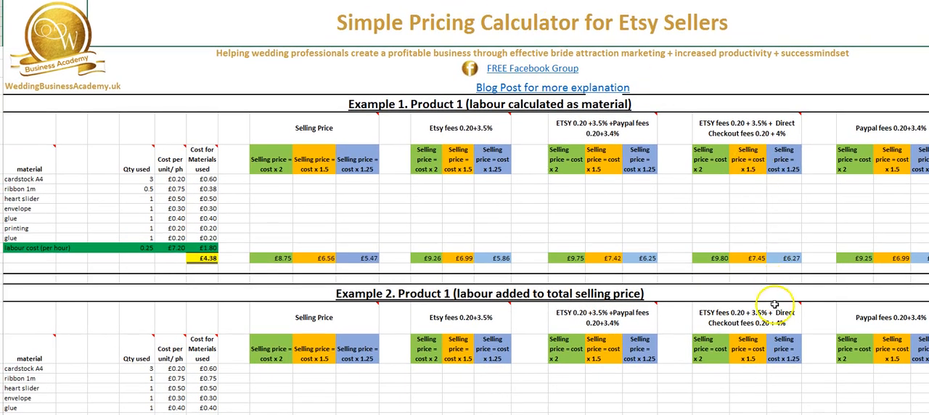
{"action": "mouse_move", "coordinate": [754, 307]}
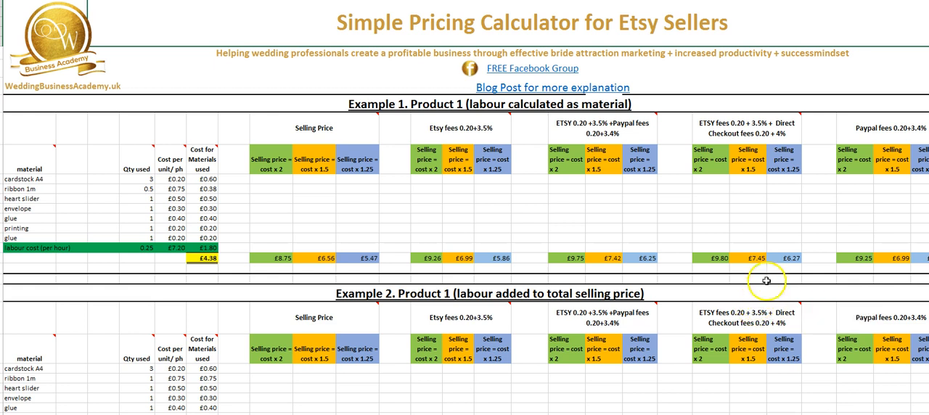